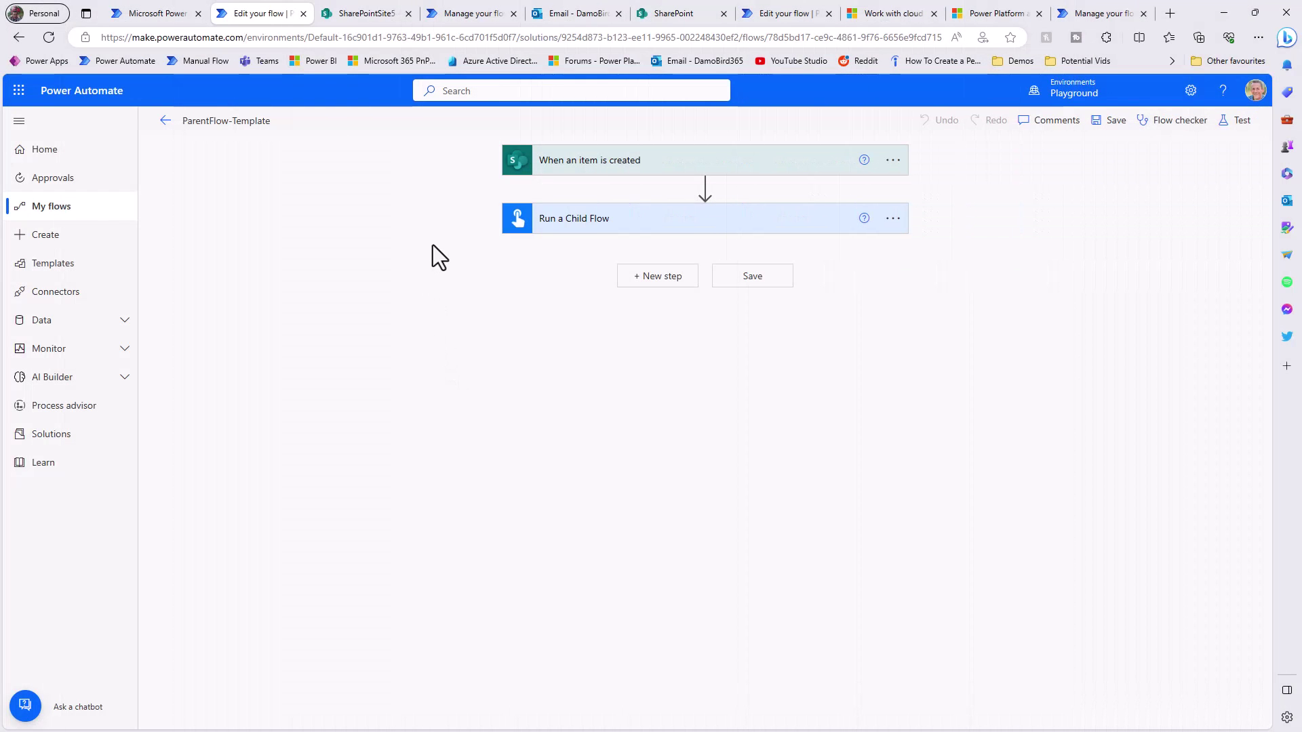
Expand the template's trigger and Run a Child Flow step to check their site, list and child-flow settings.
{"action": "left_click", "coordinate": [612, 171]}
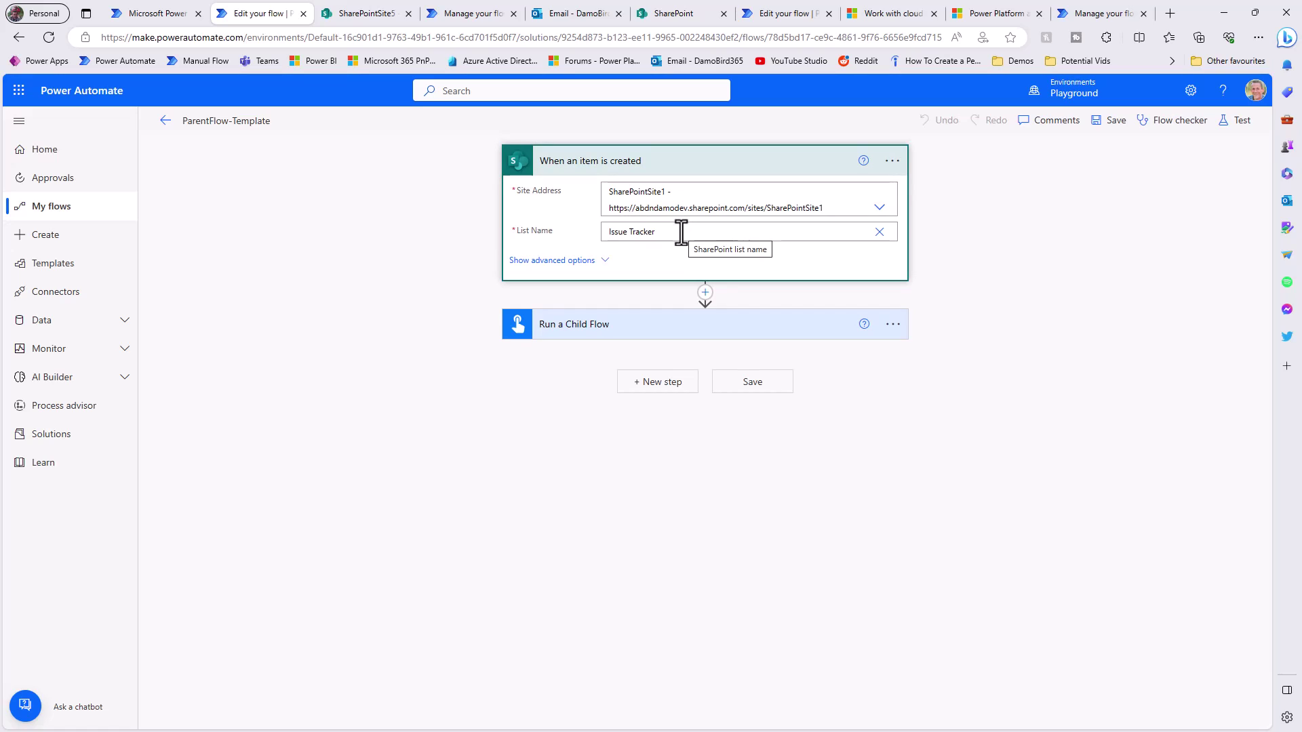
{"action": "left_click", "coordinate": [680, 326]}
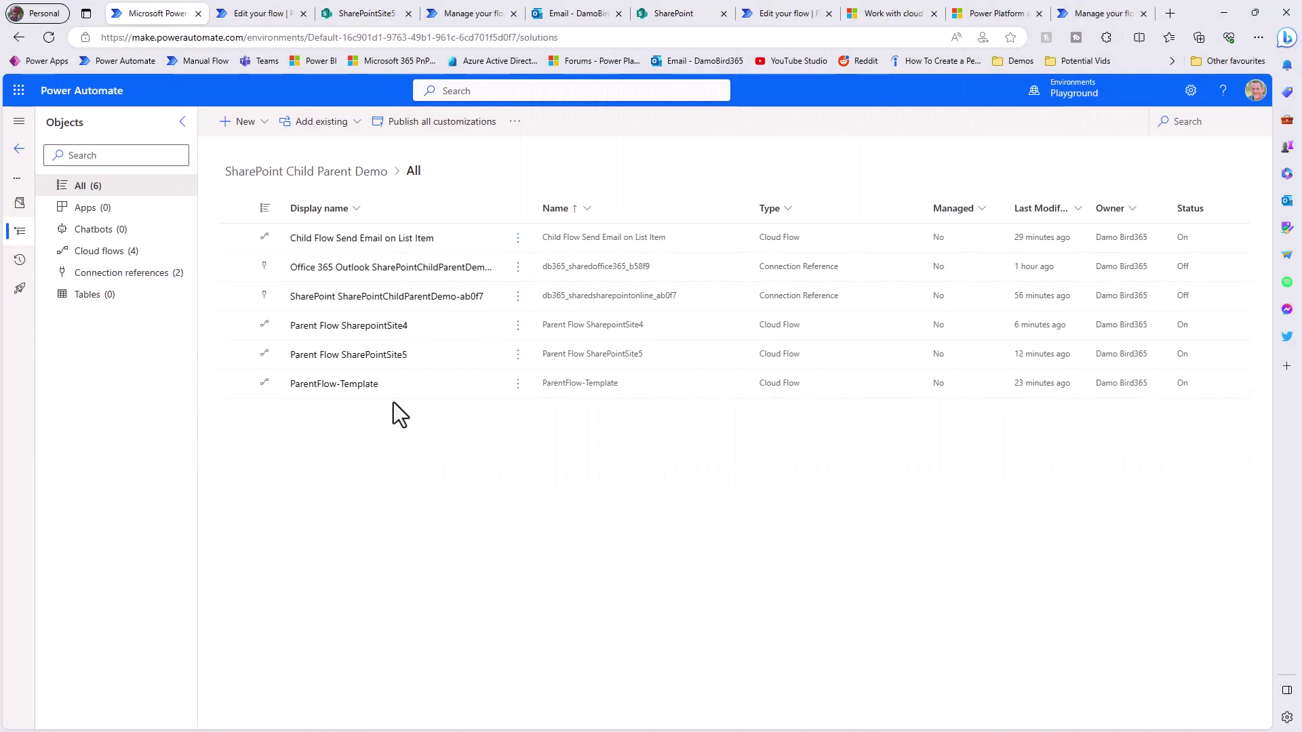
Open Child Flow Send Email on List Item and expand its trigger, Get item and Send an email steps.
{"action": "left_click", "coordinate": [344, 239]}
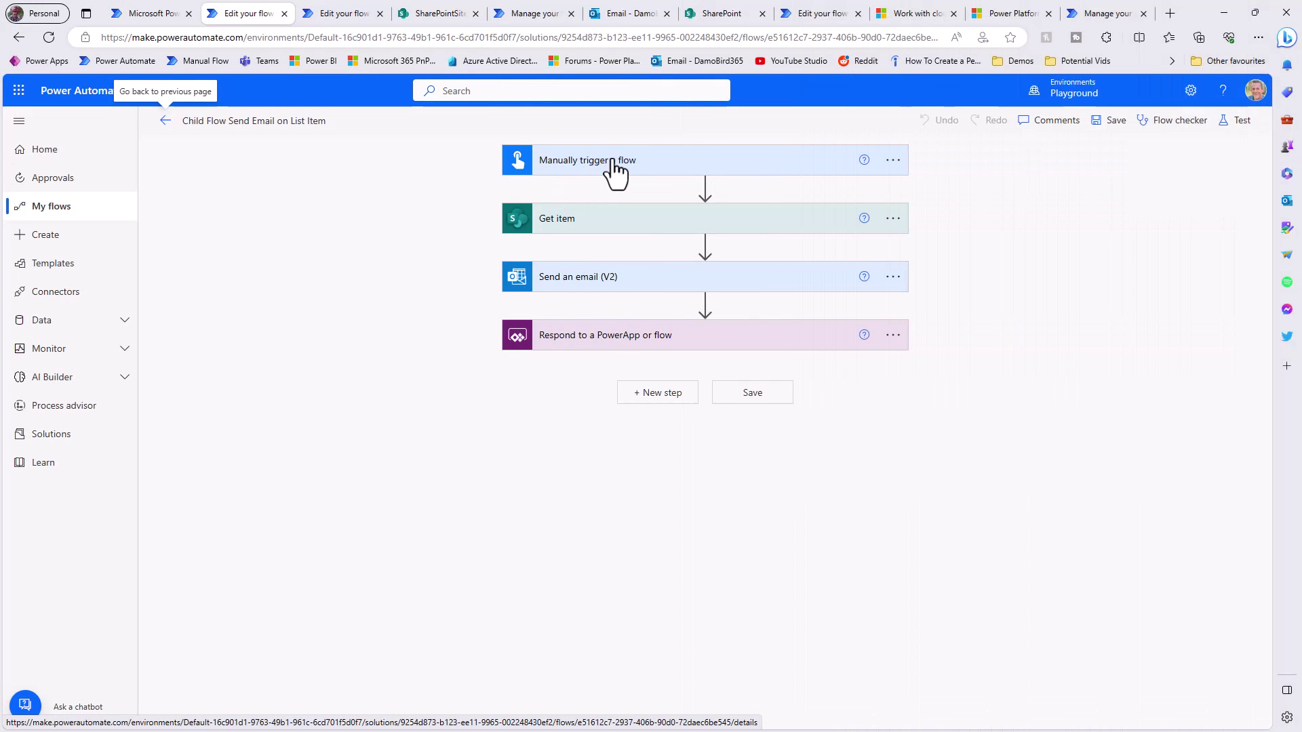
{"action": "left_click", "coordinate": [615, 171]}
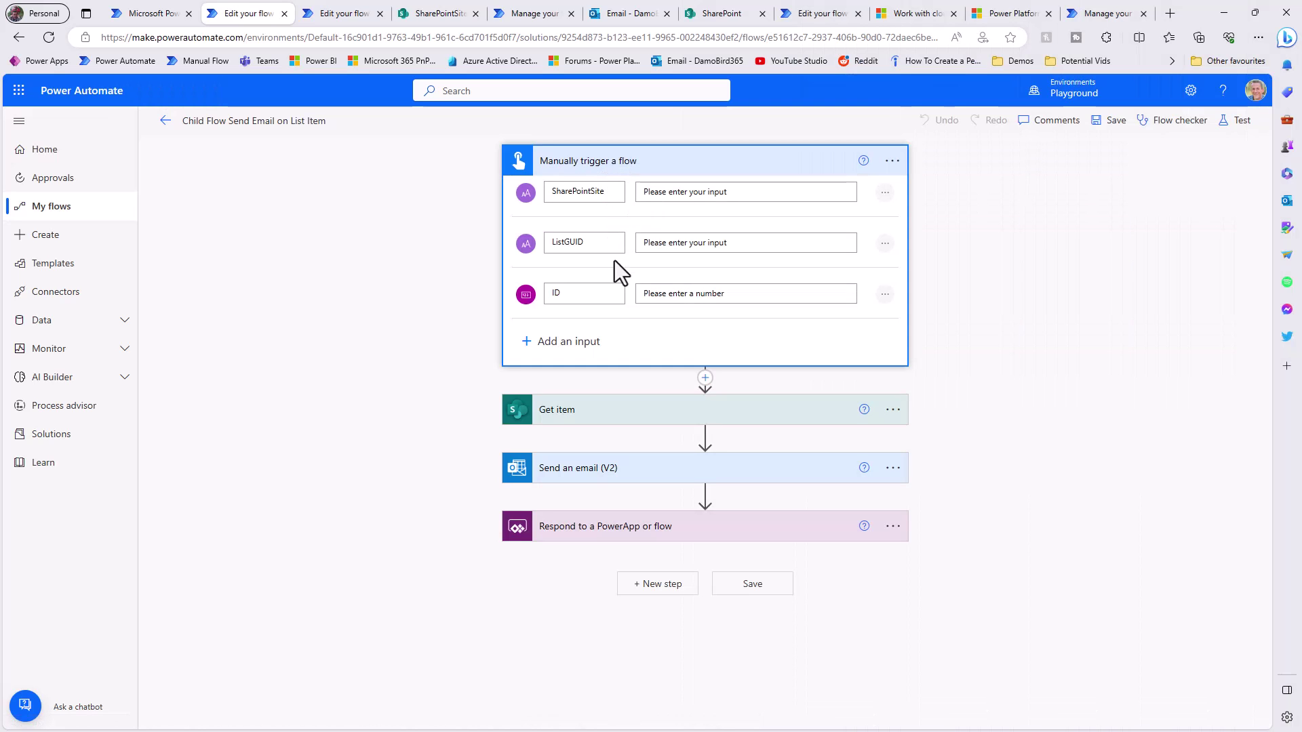
{"action": "left_click", "coordinate": [624, 411]}
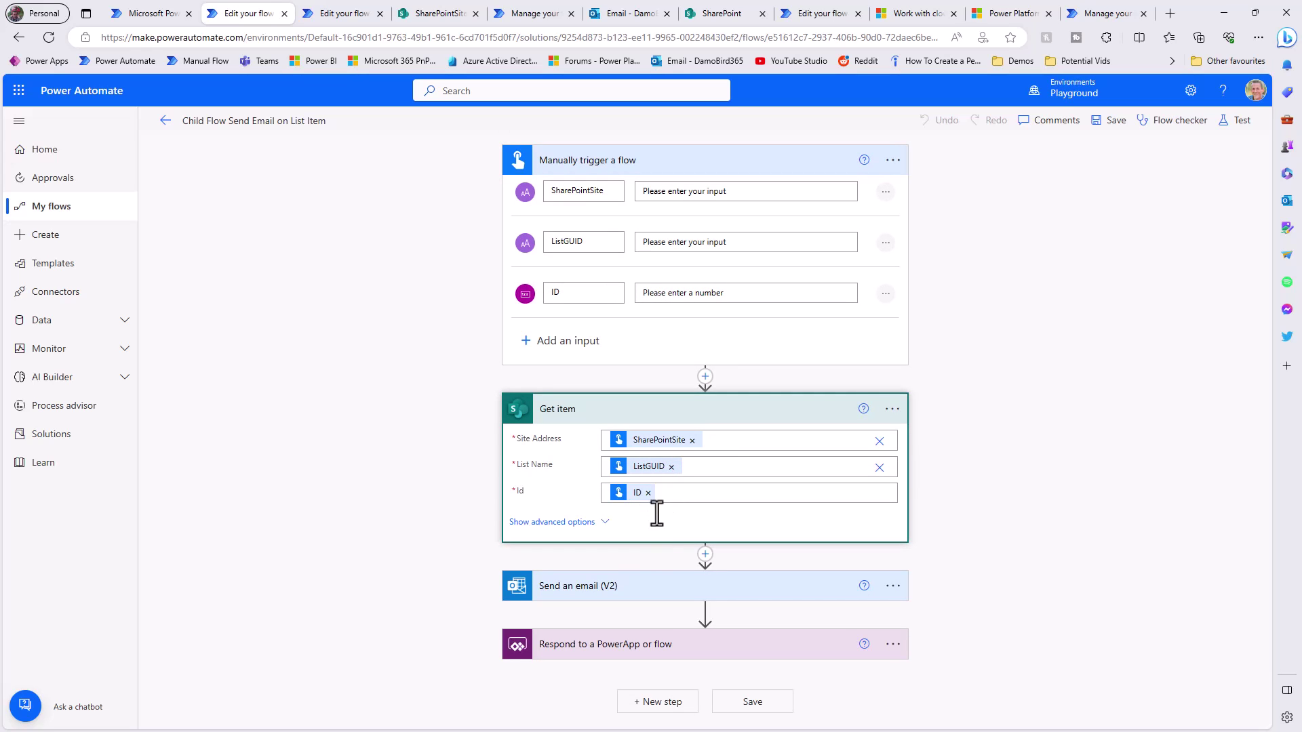
{"action": "left_click", "coordinate": [625, 587]}
{"action": "scroll", "coordinate": [762, 597], "scroll_direction": "down", "scroll_amount": 3}
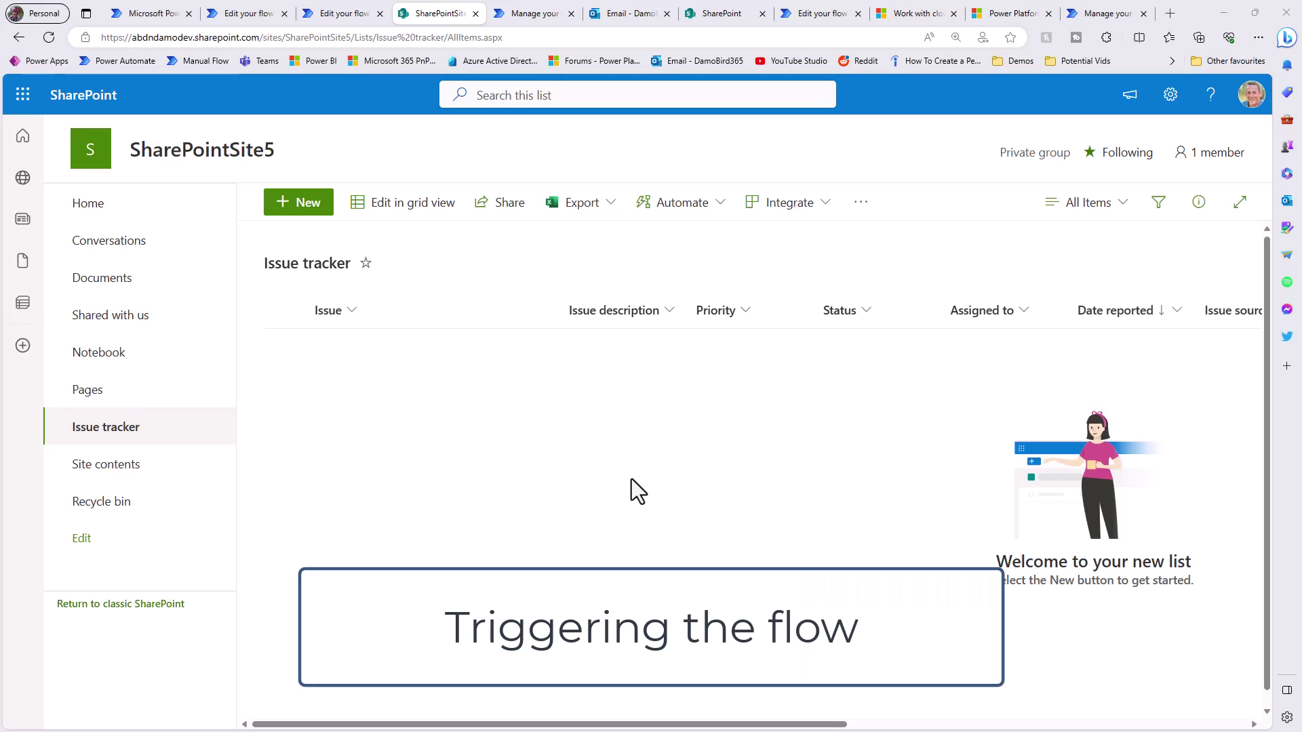
Add an item with Issue 'A new item' to the Issue tracker list and save it.
{"action": "left_click", "coordinate": [293, 204]}
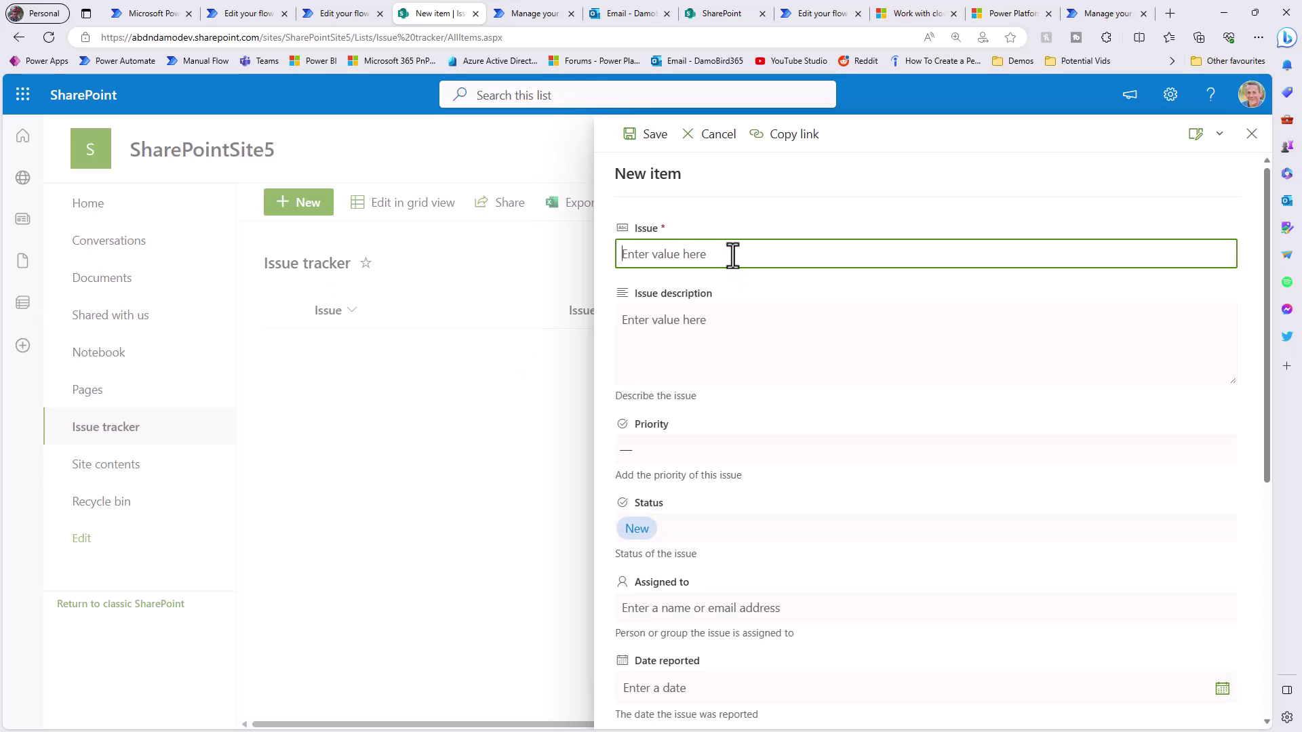
{"action": "type", "text": "A new item"}
{"action": "left_click", "coordinate": [655, 153]}
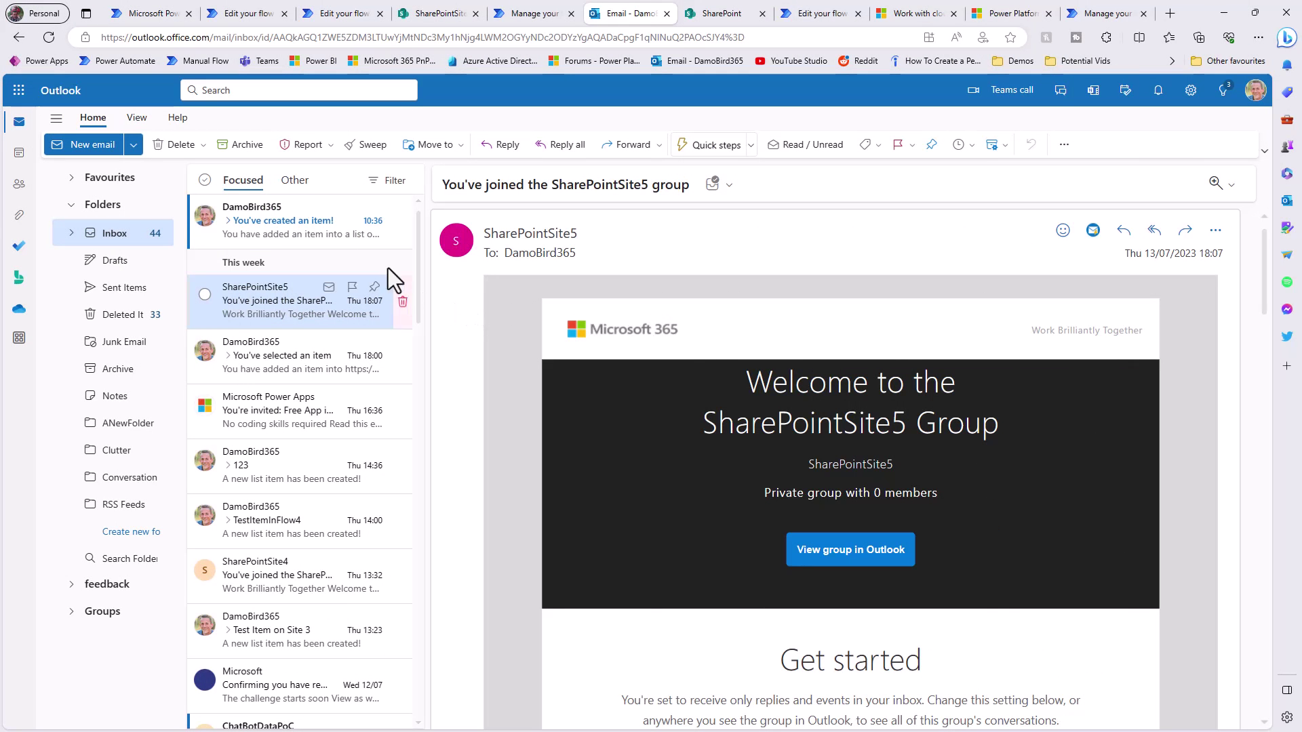
Open the 'You've created an item!' email for item ID 6 and follow its link to the item.
{"action": "left_click", "coordinate": [294, 222]}
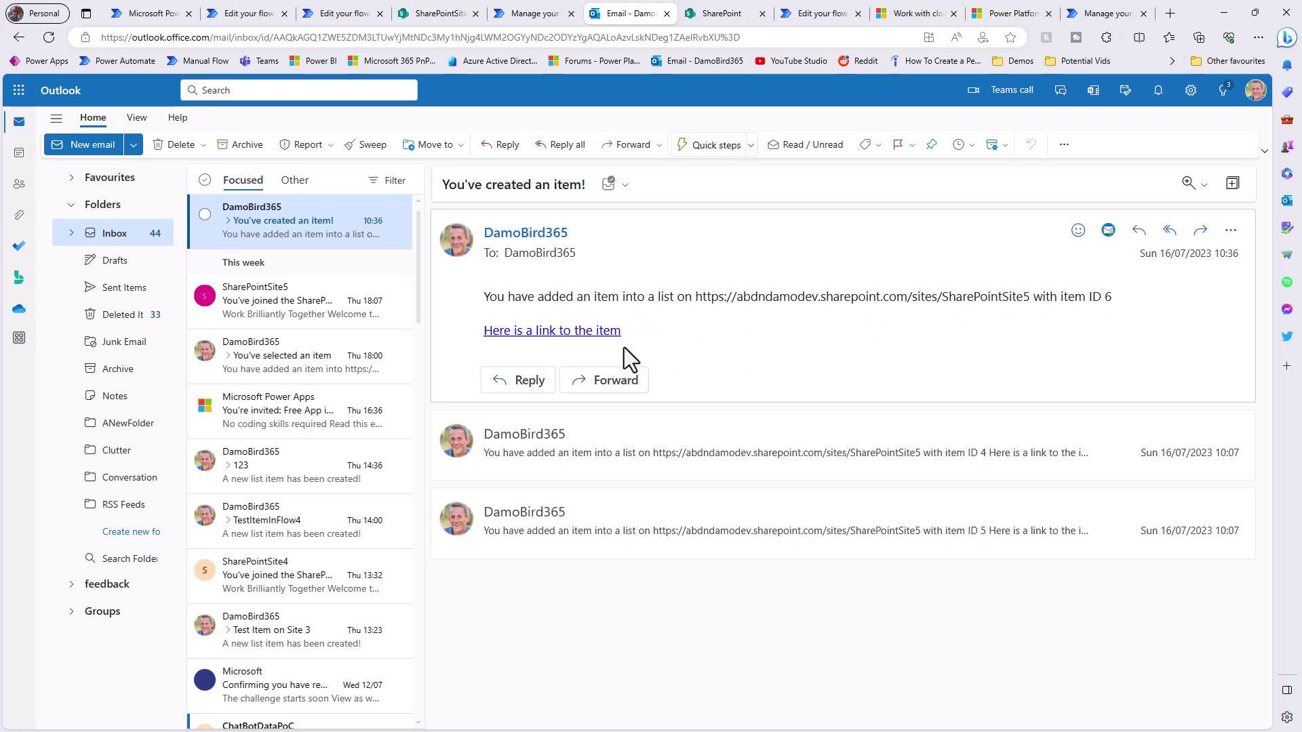
{"action": "left_click", "coordinate": [558, 332]}
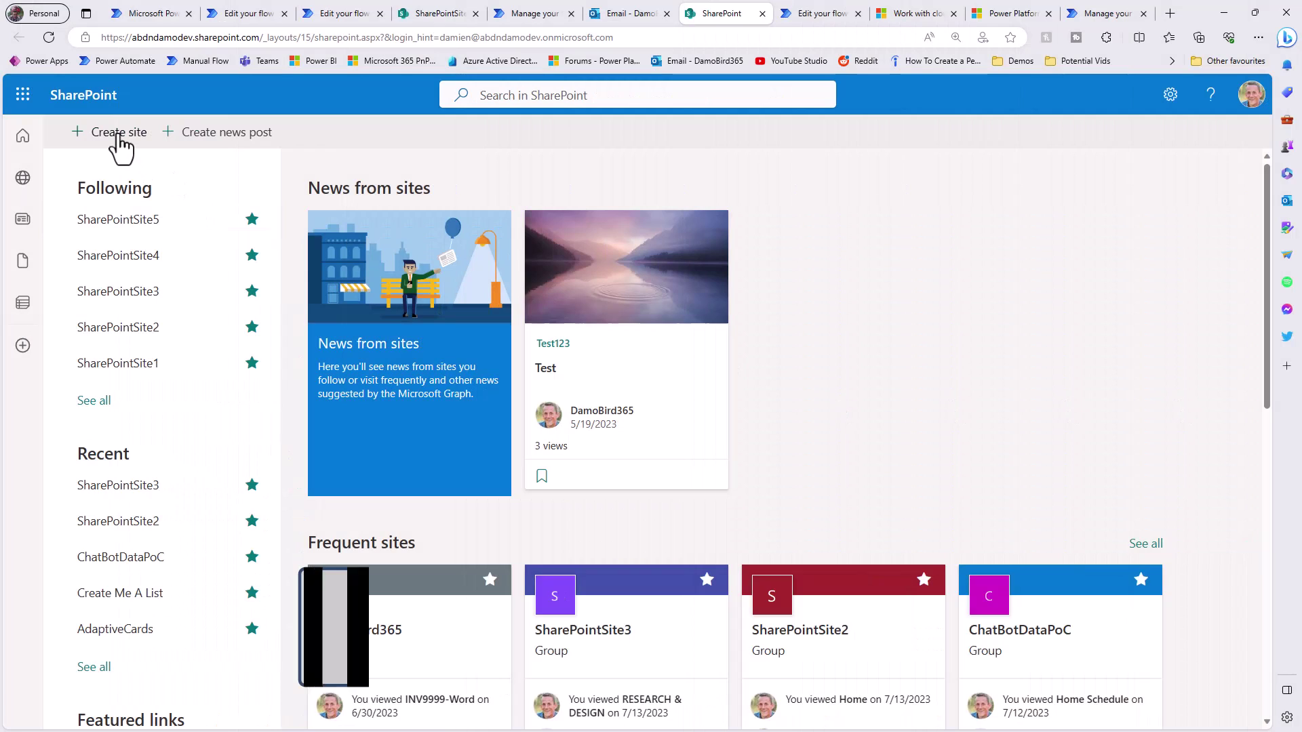
Create a private team site named SharePointSite365.
{"action": "left_click", "coordinate": [120, 135]}
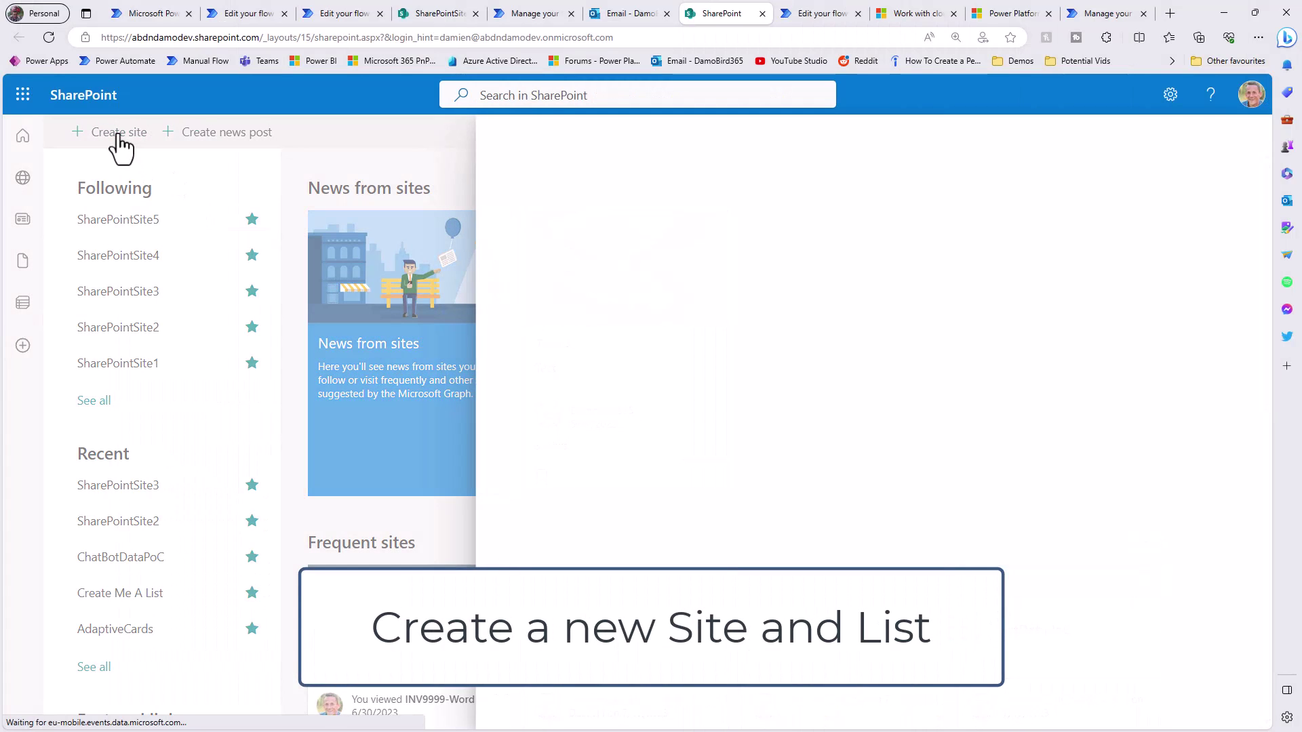
{"action": "left_click", "coordinate": [648, 400]}
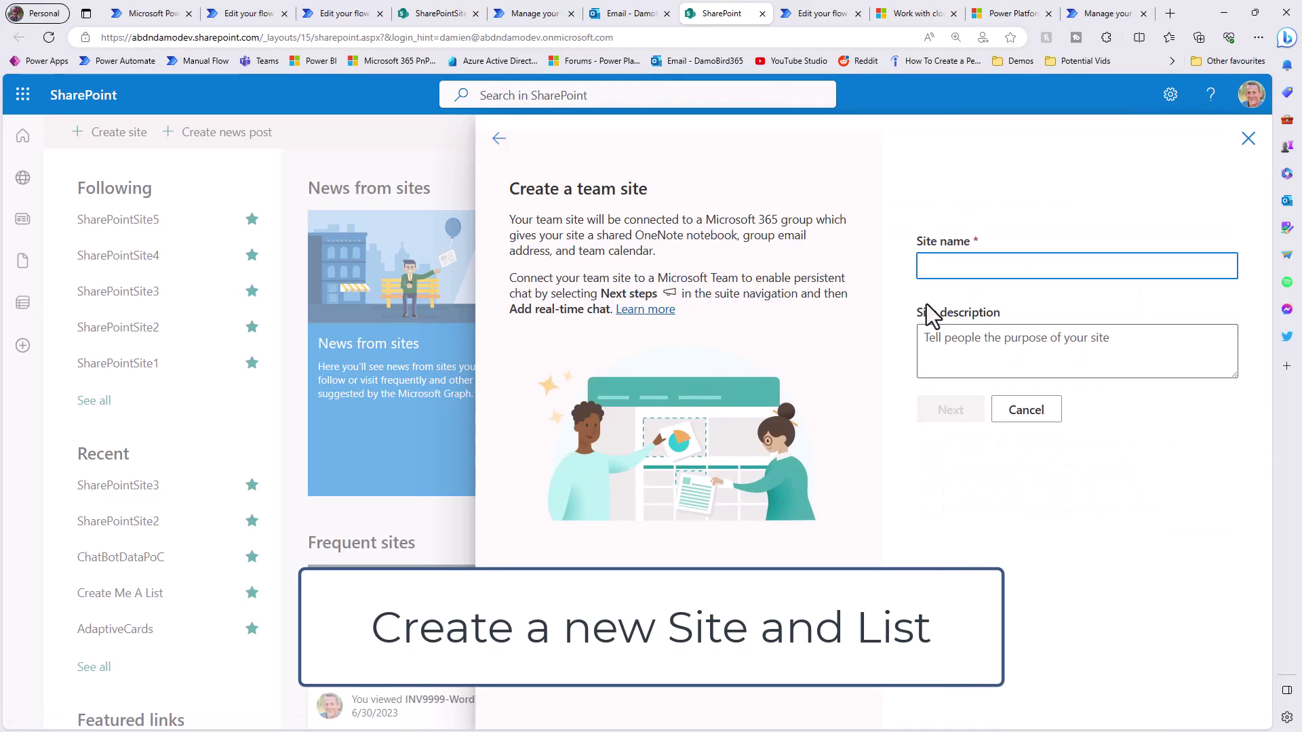
{"action": "type", "text": "SharePoin"}
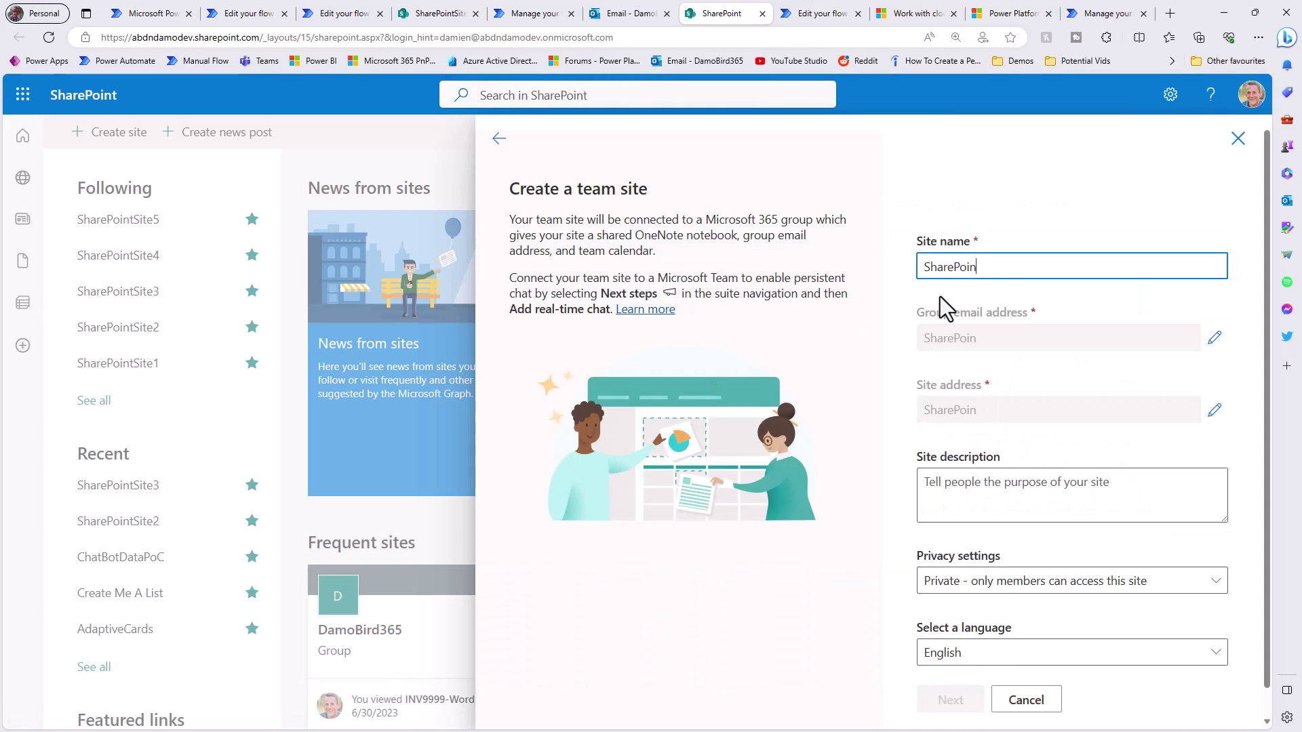
{"action": "type", "text": "tSite365"}
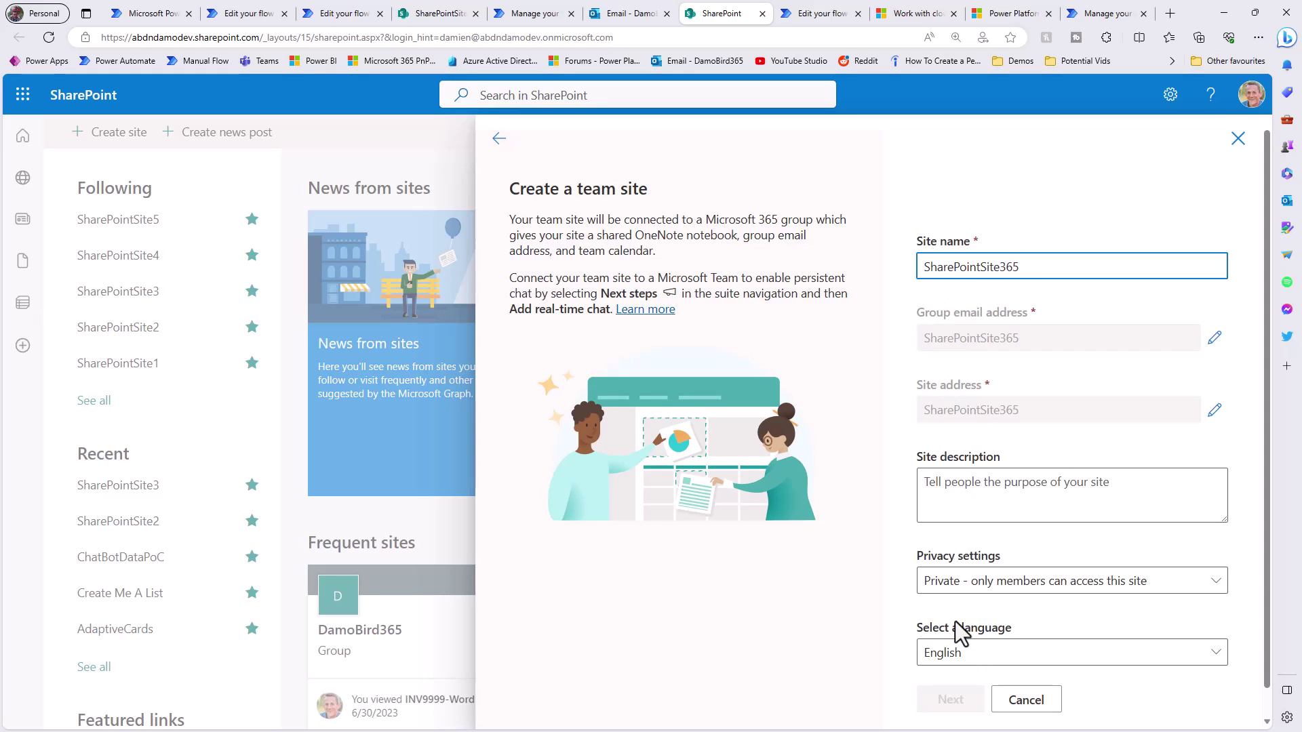
{"action": "left_click", "coordinate": [957, 700]}
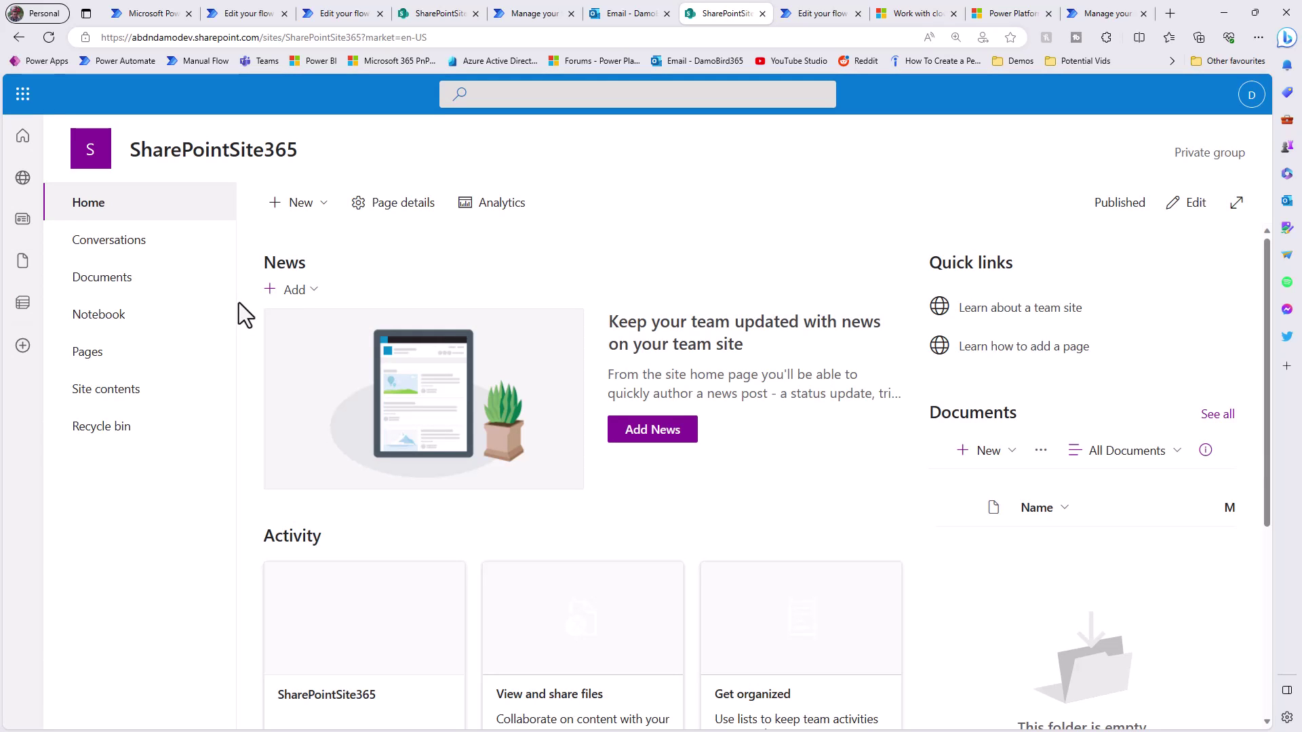
Create a list named My Issue List from the Issue tracker template on SharePointSite365.
{"action": "left_click", "coordinate": [310, 216]}
{"action": "left_click", "coordinate": [299, 245]}
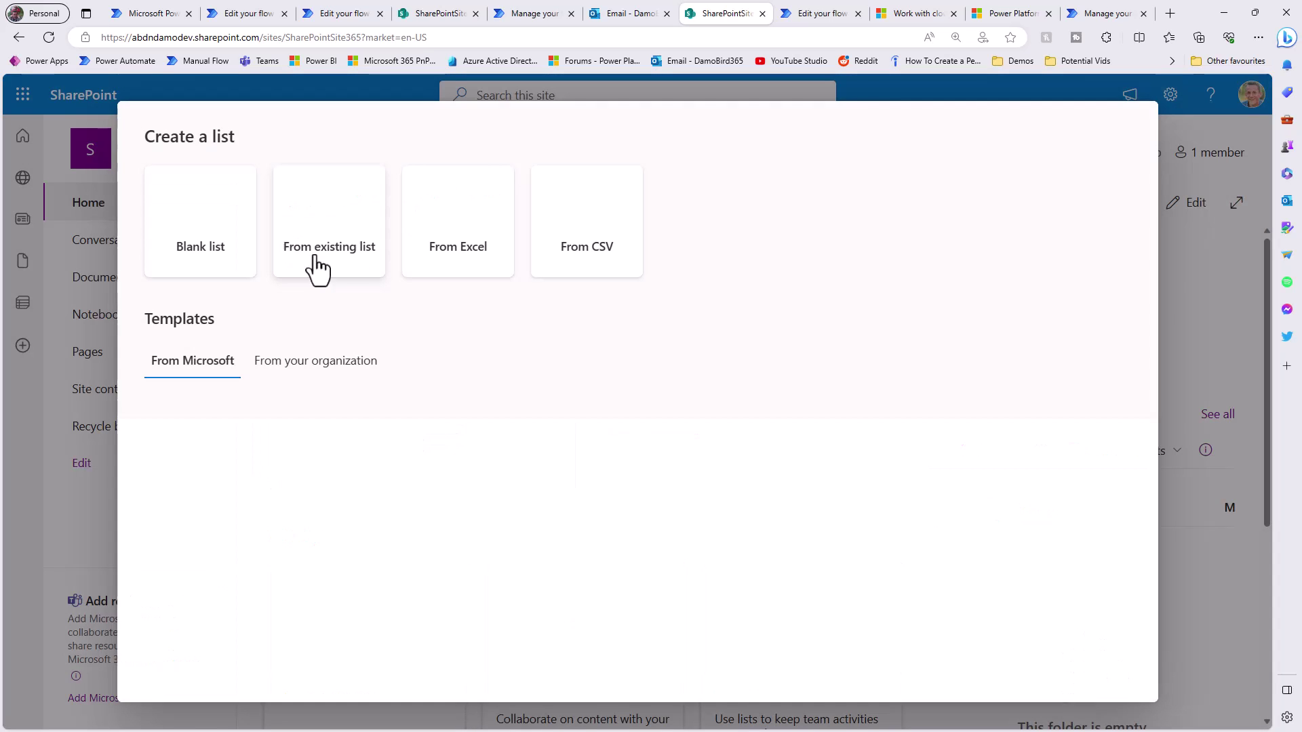
{"action": "left_click", "coordinate": [244, 465]}
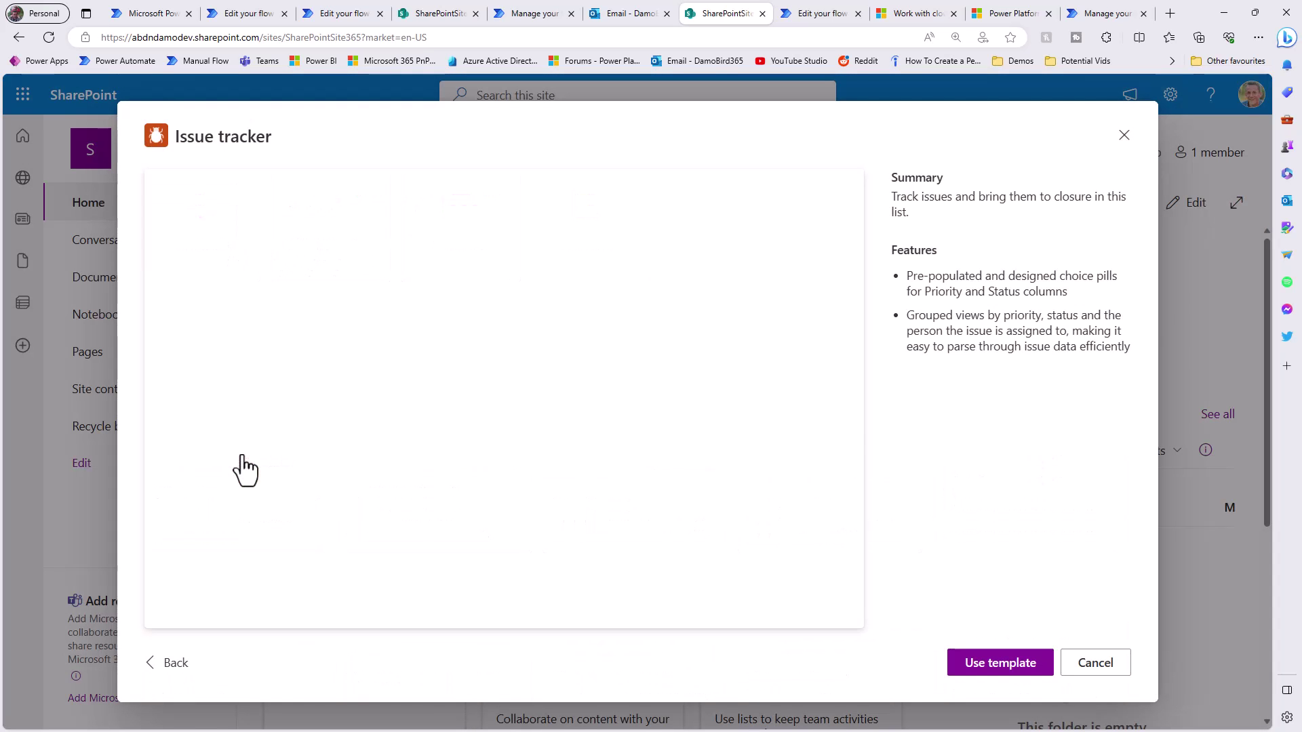
{"action": "left_click", "coordinate": [1024, 665]}
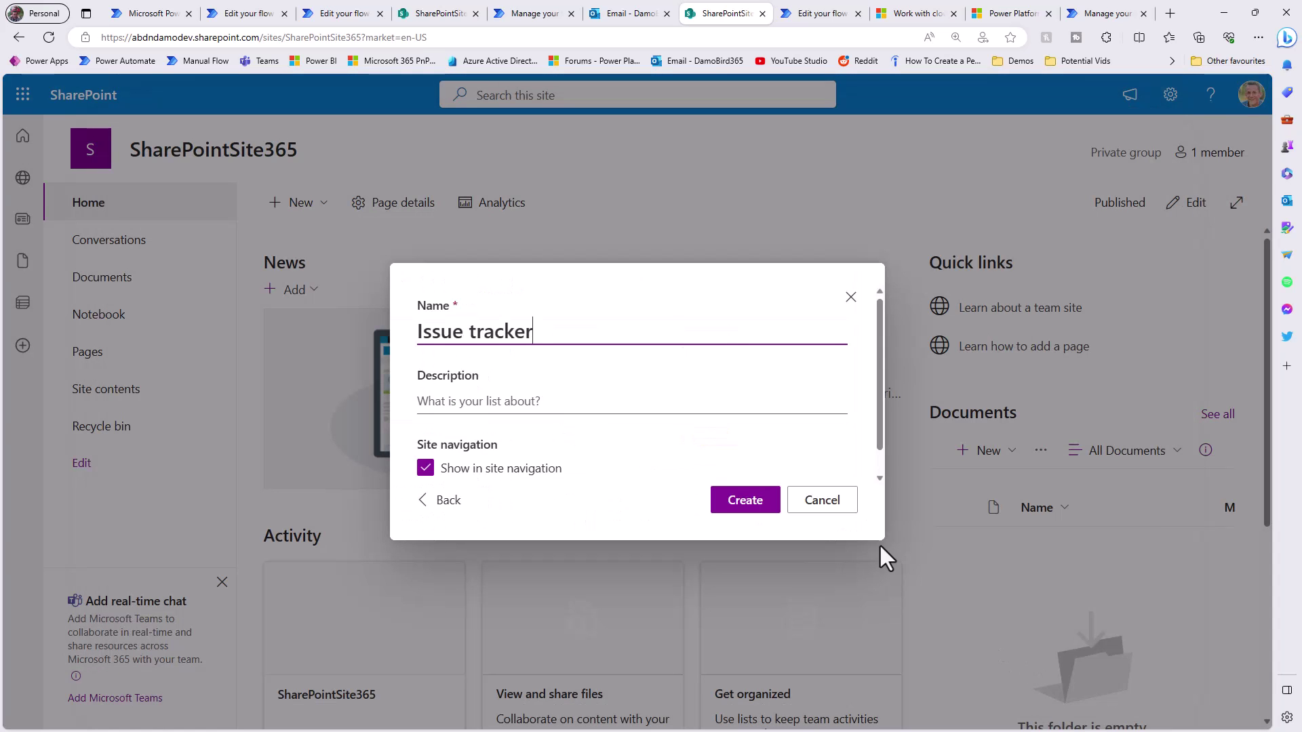
{"action": "left_click_drag", "start_coordinate": [569, 332], "coordinate": [358, 317]}
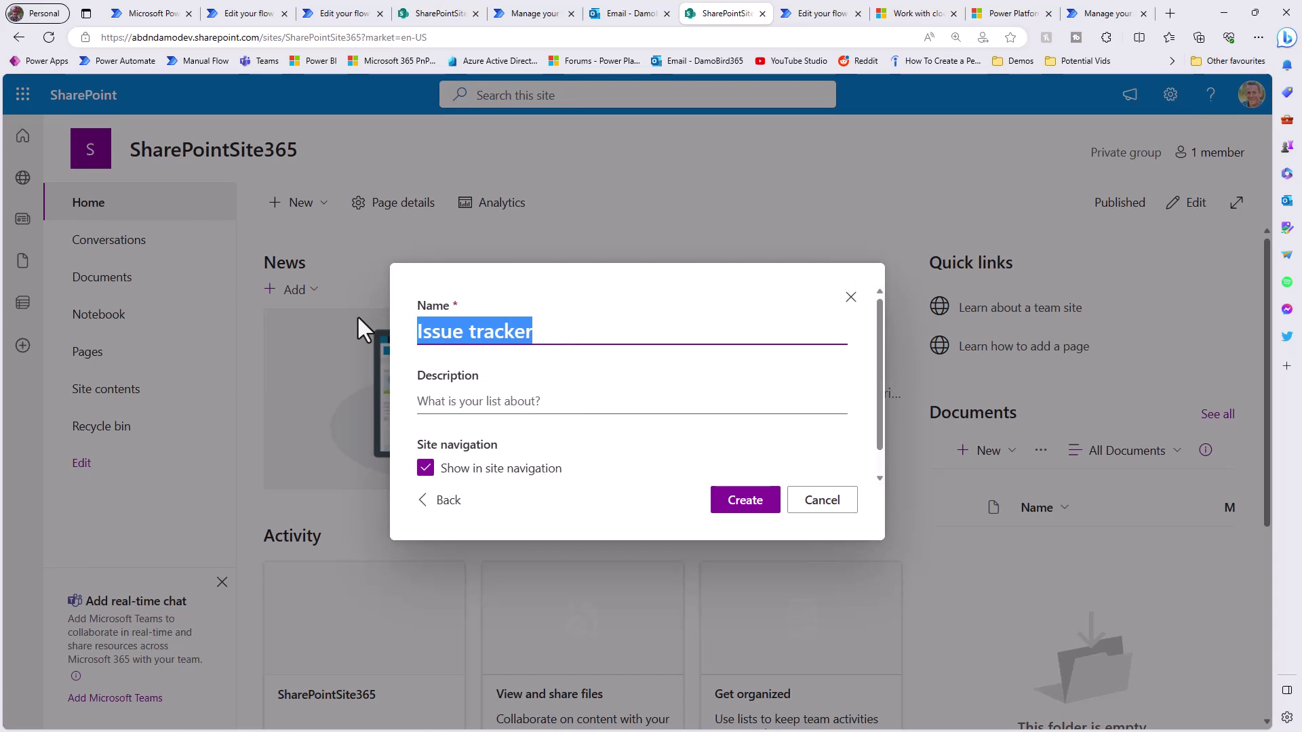
{"action": "type", "text": "My Issu"}
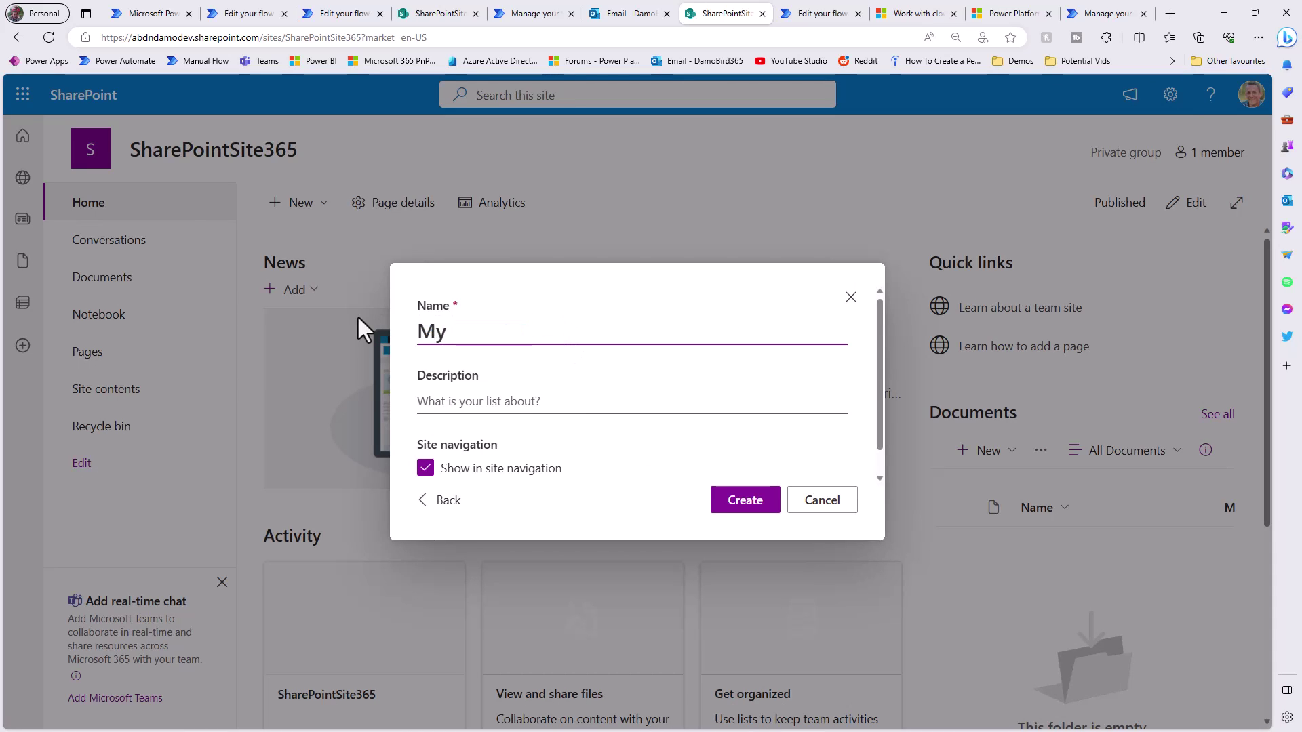
{"action": "type", "text": "e List"}
{"action": "left_click", "coordinate": [739, 510]}
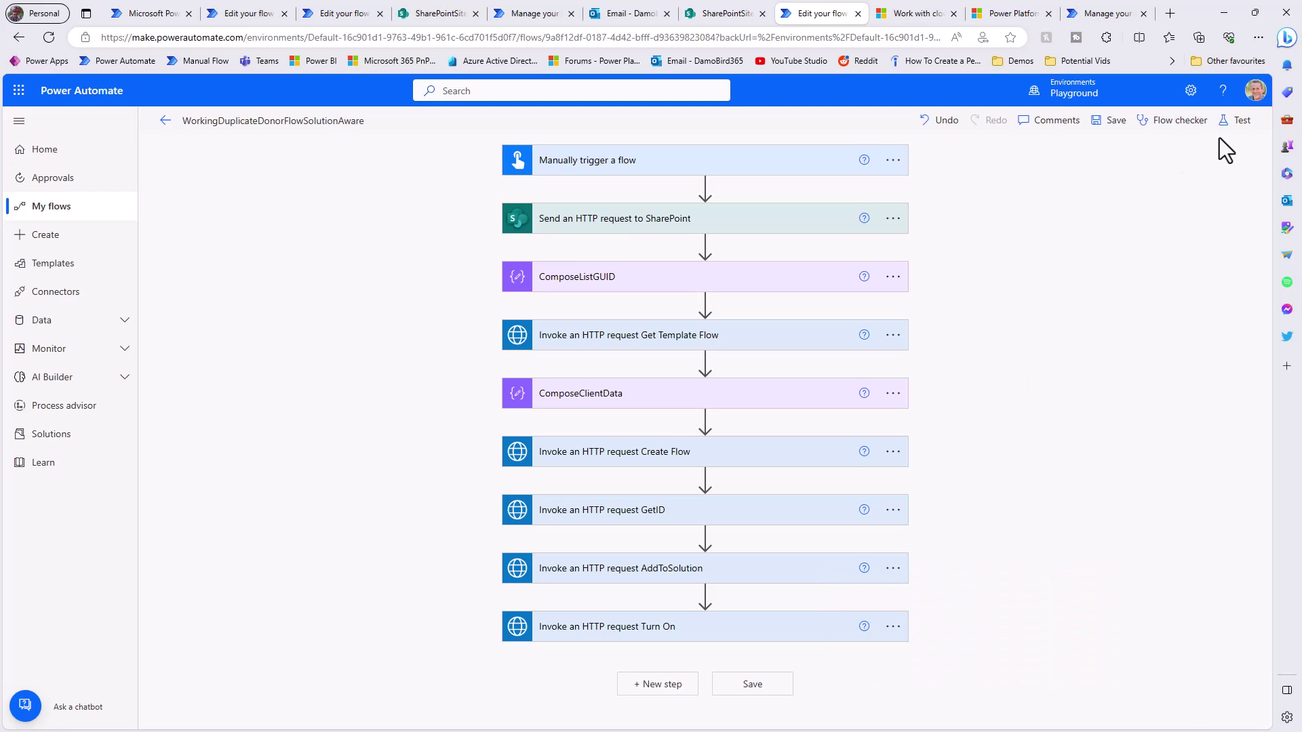
Test-run the donor flow with SharePointSite365's URL, list 'My Issue List' and name 'Parent Flow for SharePointSite365'.
{"action": "left_click", "coordinate": [1234, 122]}
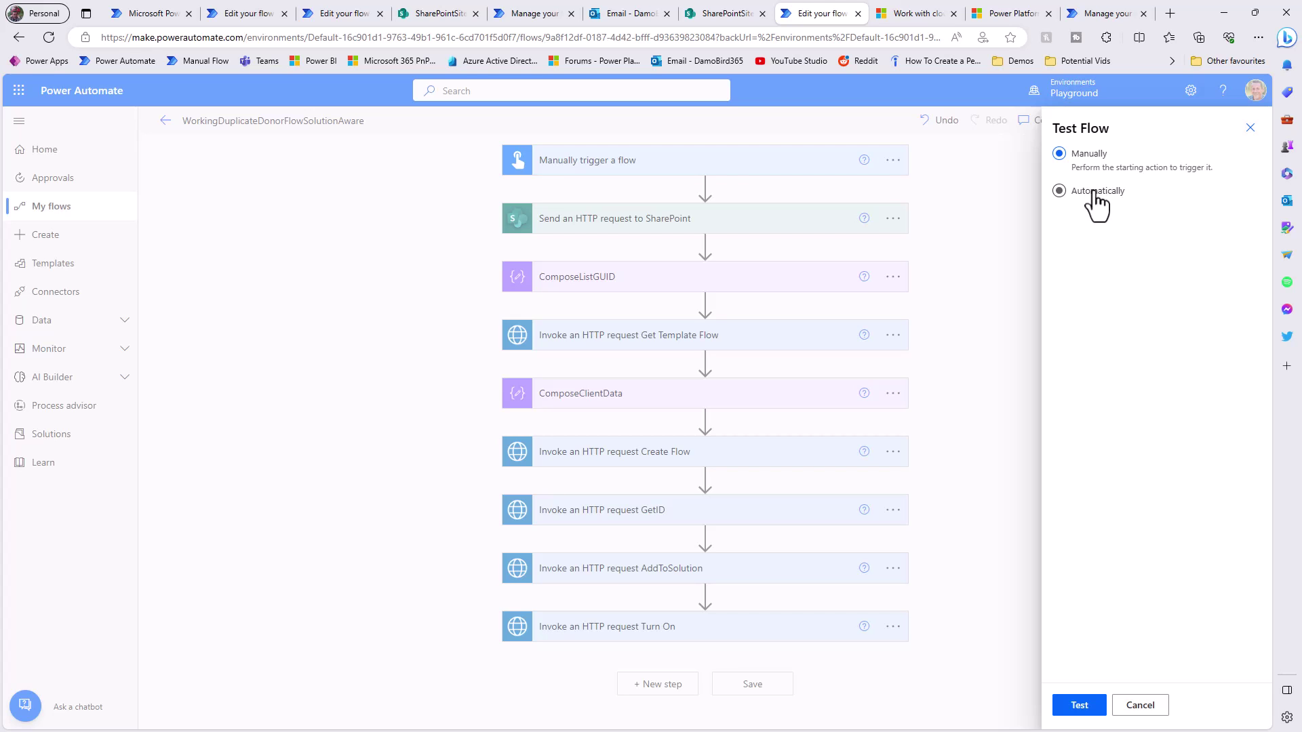
{"action": "left_click", "coordinate": [1081, 705]}
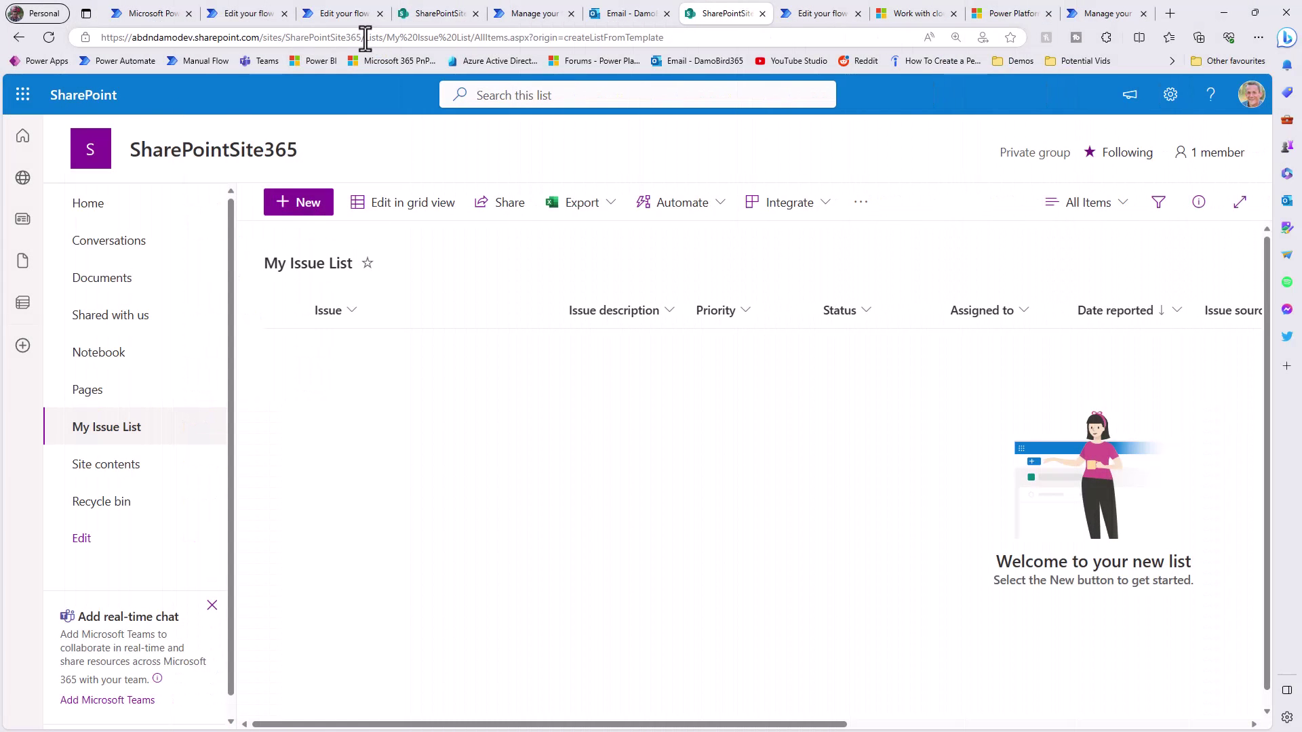
{"action": "left_click_drag", "start_coordinate": [363, 37], "coordinate": [76, 40]}
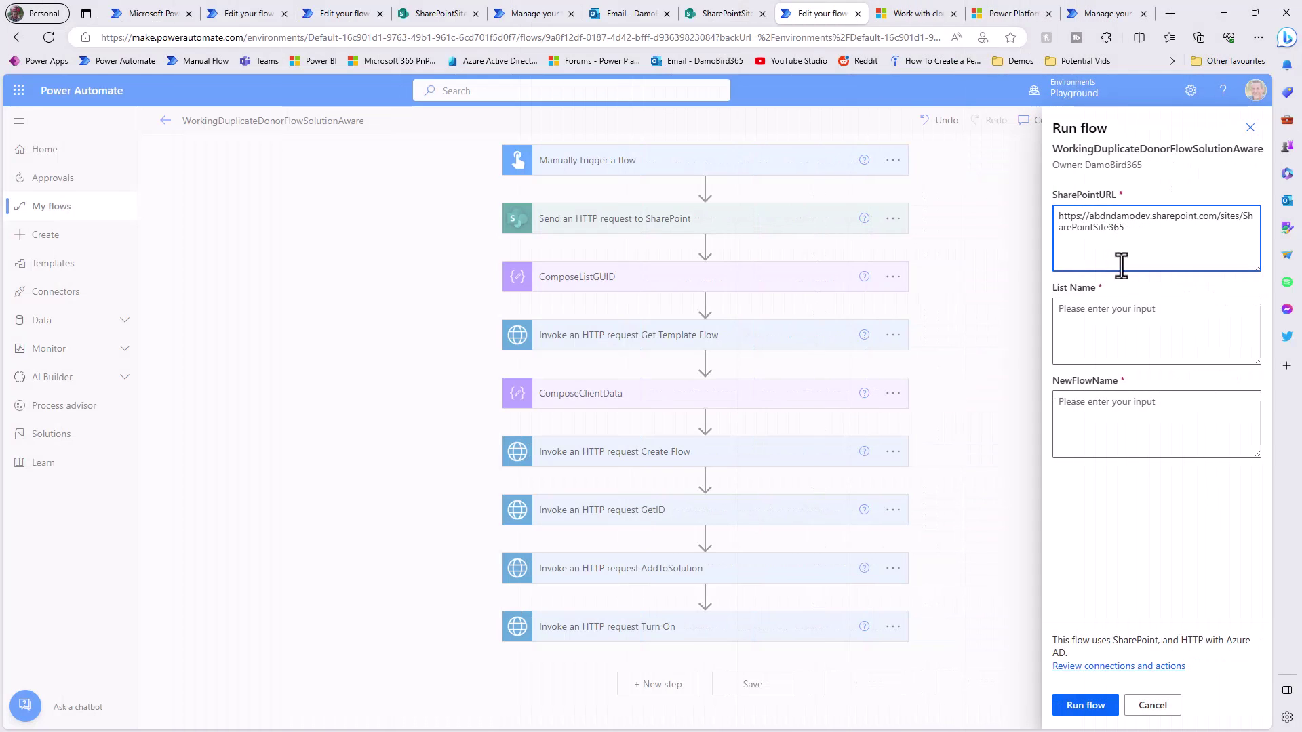
{"action": "left_click", "coordinate": [1119, 318]}
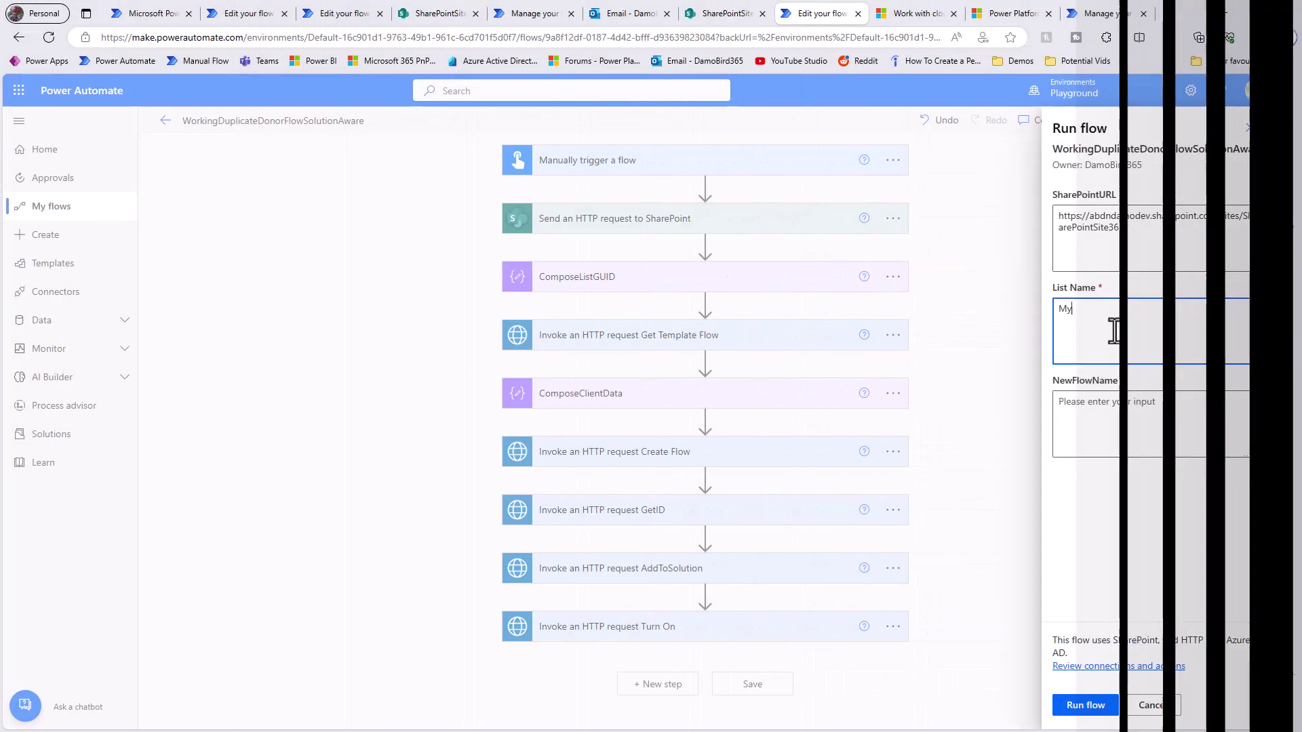
{"action": "type", "text": "Is"}
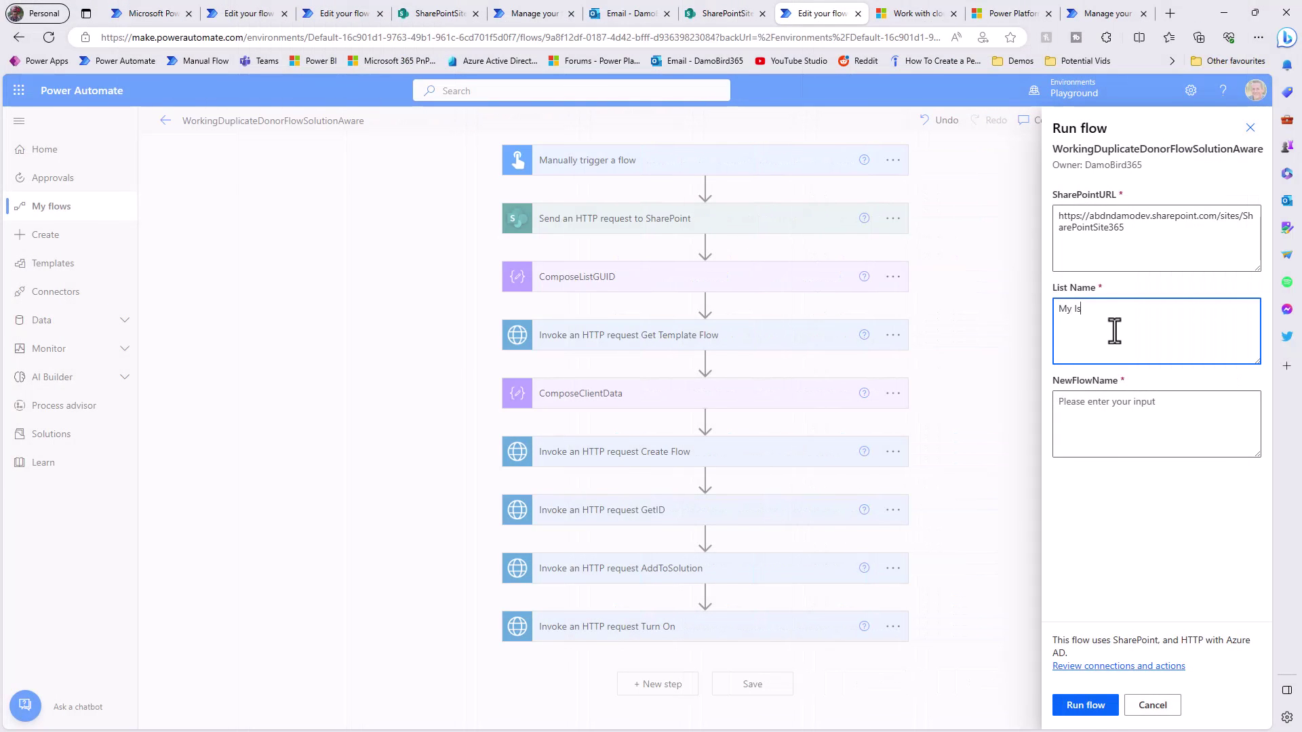
{"action": "type", "text": "sue List"}
{"action": "left_click", "coordinate": [1134, 409]}
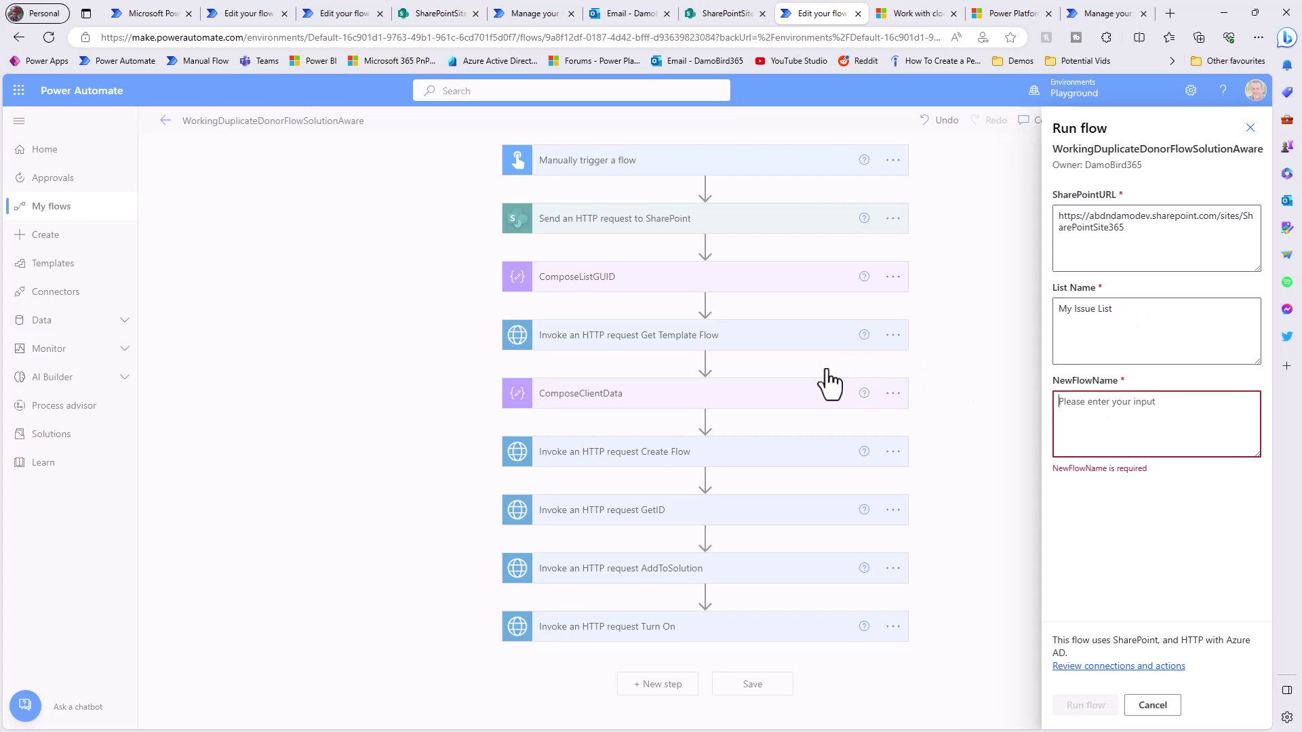
{"action": "type", "text": "Parent Flow for Share"}
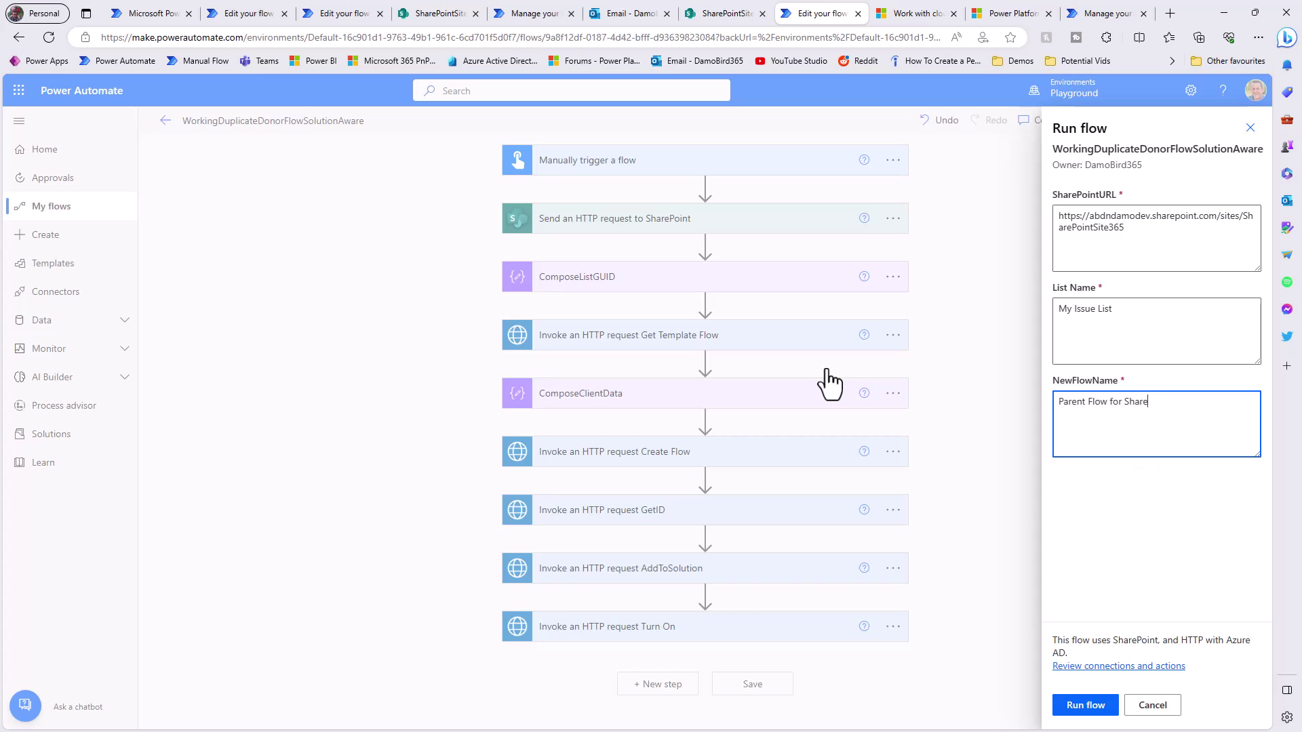
{"action": "type", "text": "PointSite365"}
{"action": "left_click", "coordinate": [1085, 706]}
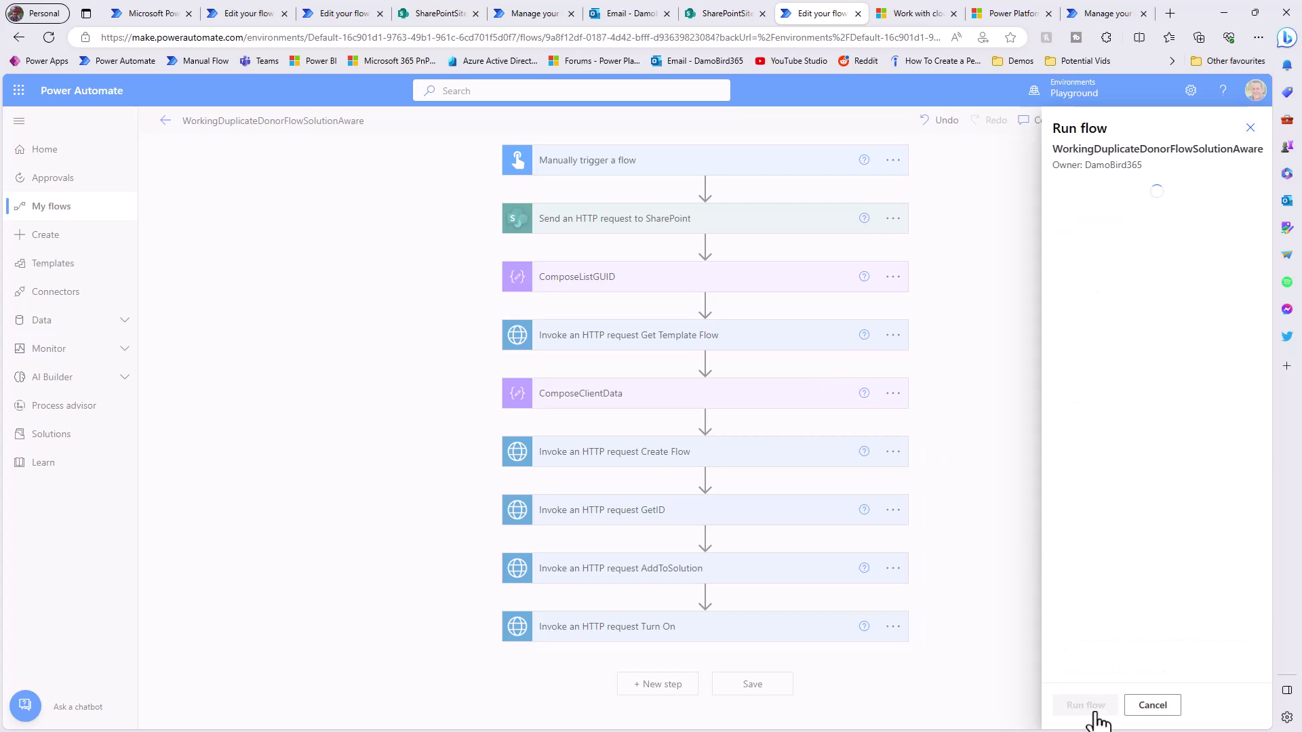
Close the Run flow panel once the duplication run has started.
{"action": "left_click", "coordinate": [1071, 705]}
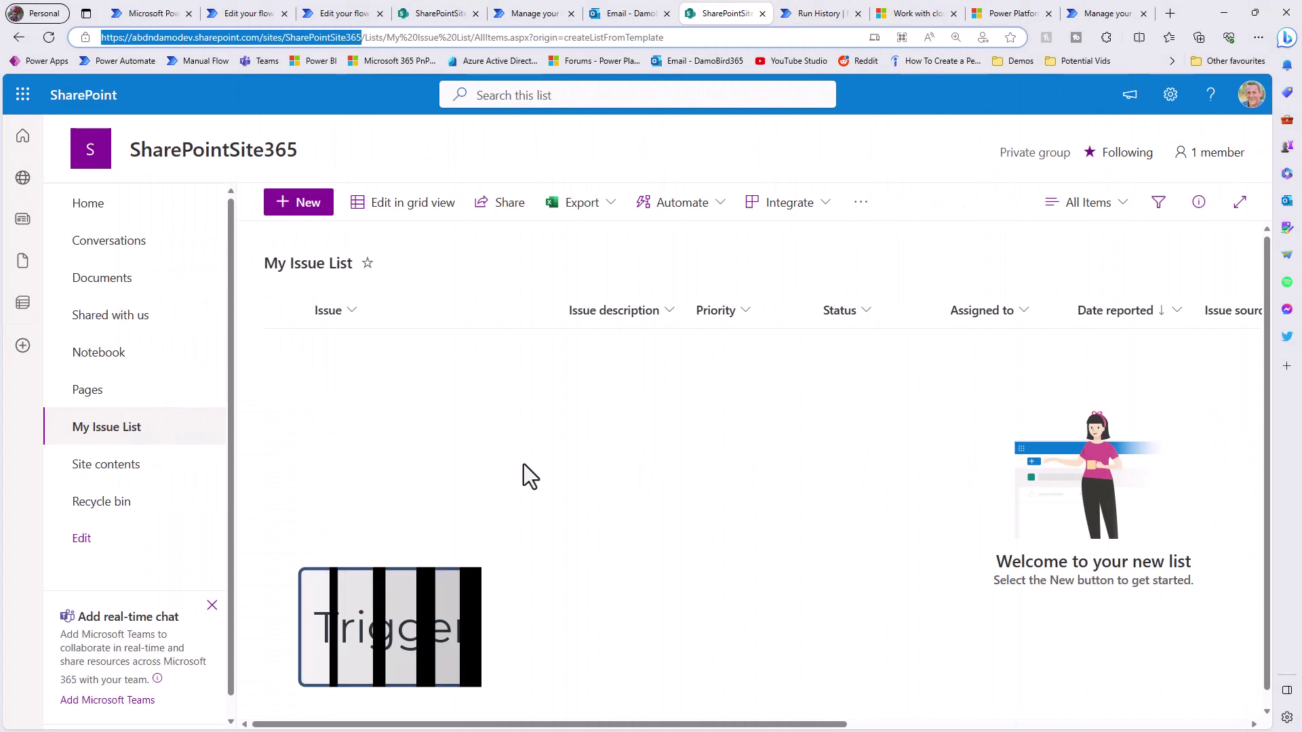
Add an item titled 'A new item on list 365' to My Issue List and save it.
{"action": "left_click", "coordinate": [307, 203]}
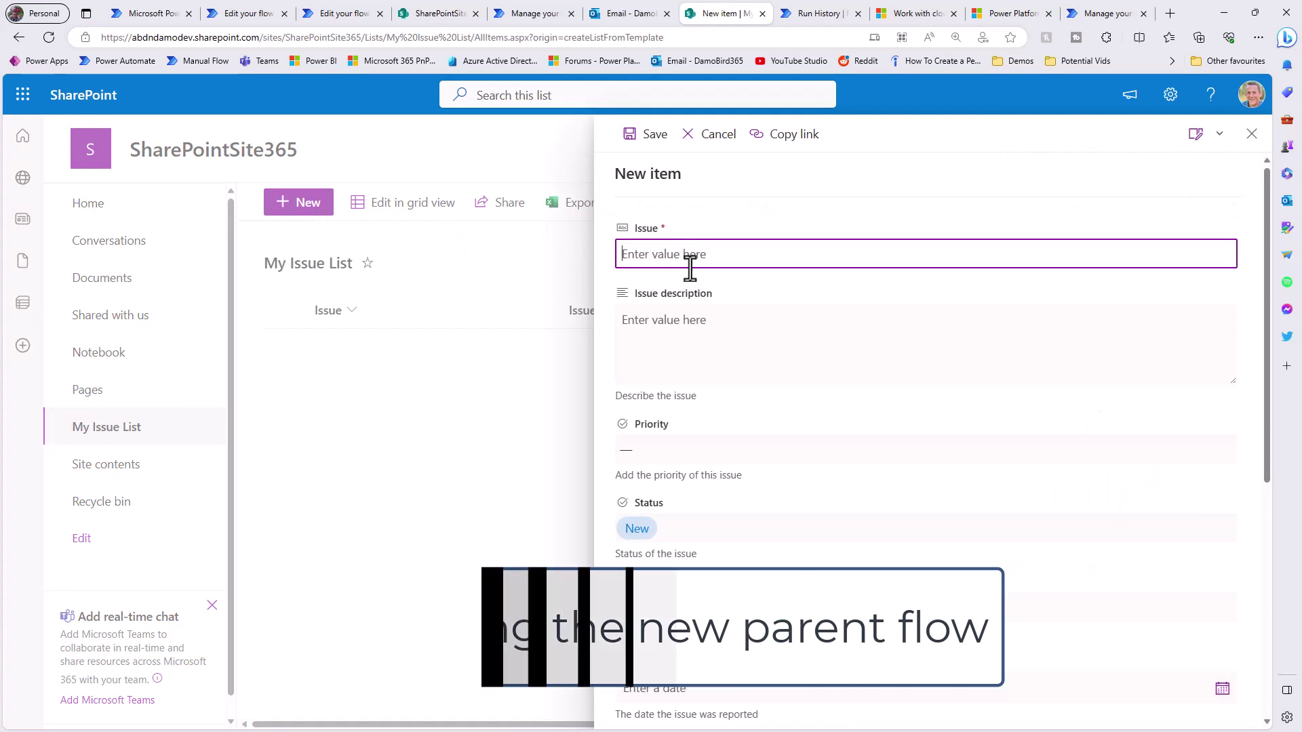
{"action": "type", "text": "A new item on li"}
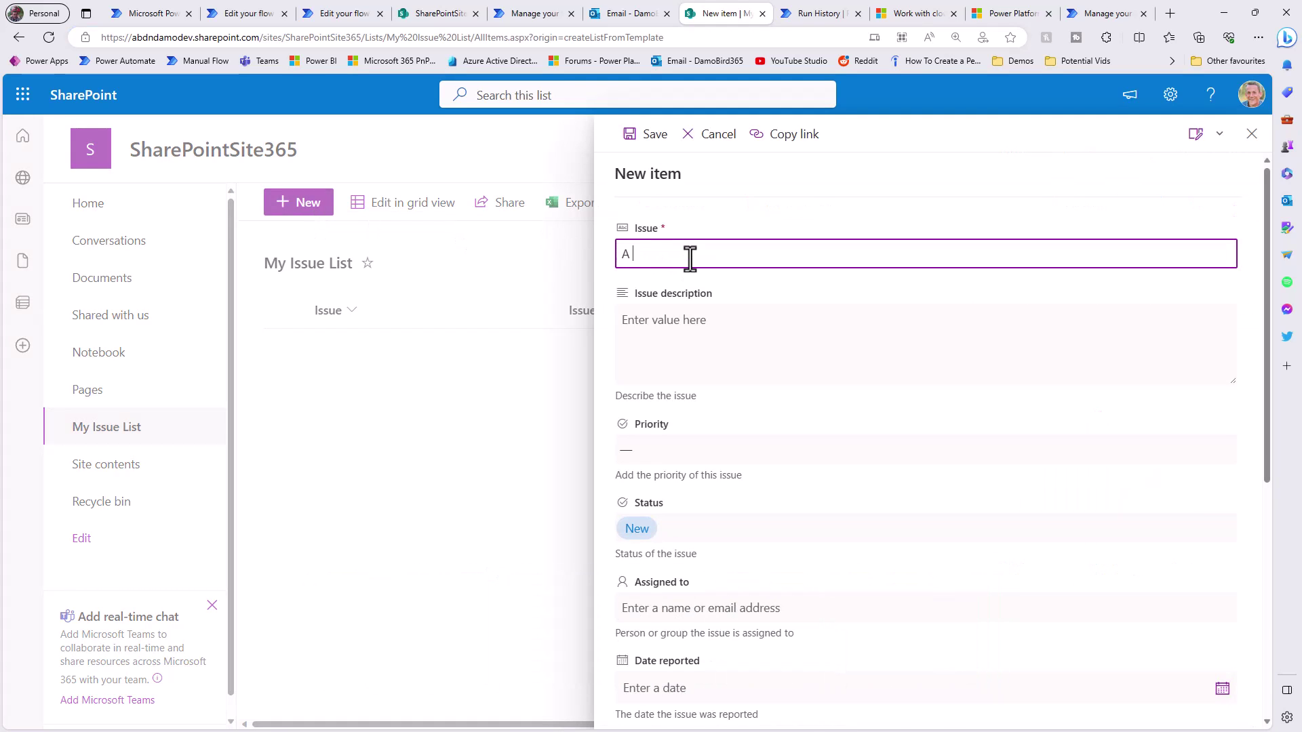
{"action": "type", "text": "st 365"}
{"action": "left_click", "coordinate": [652, 137]}
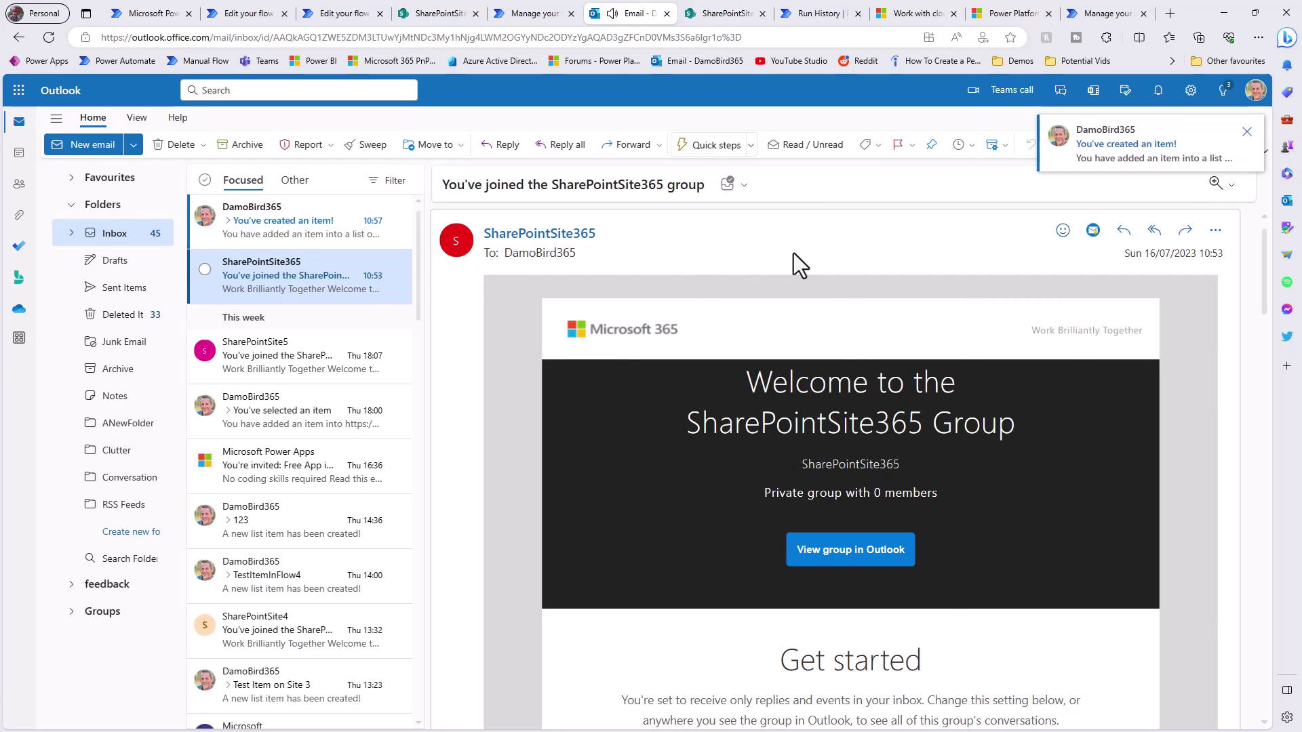
Open the new 'You've created an item!' email for item ID 1 and follow its link to the item.
{"action": "left_click", "coordinate": [300, 231]}
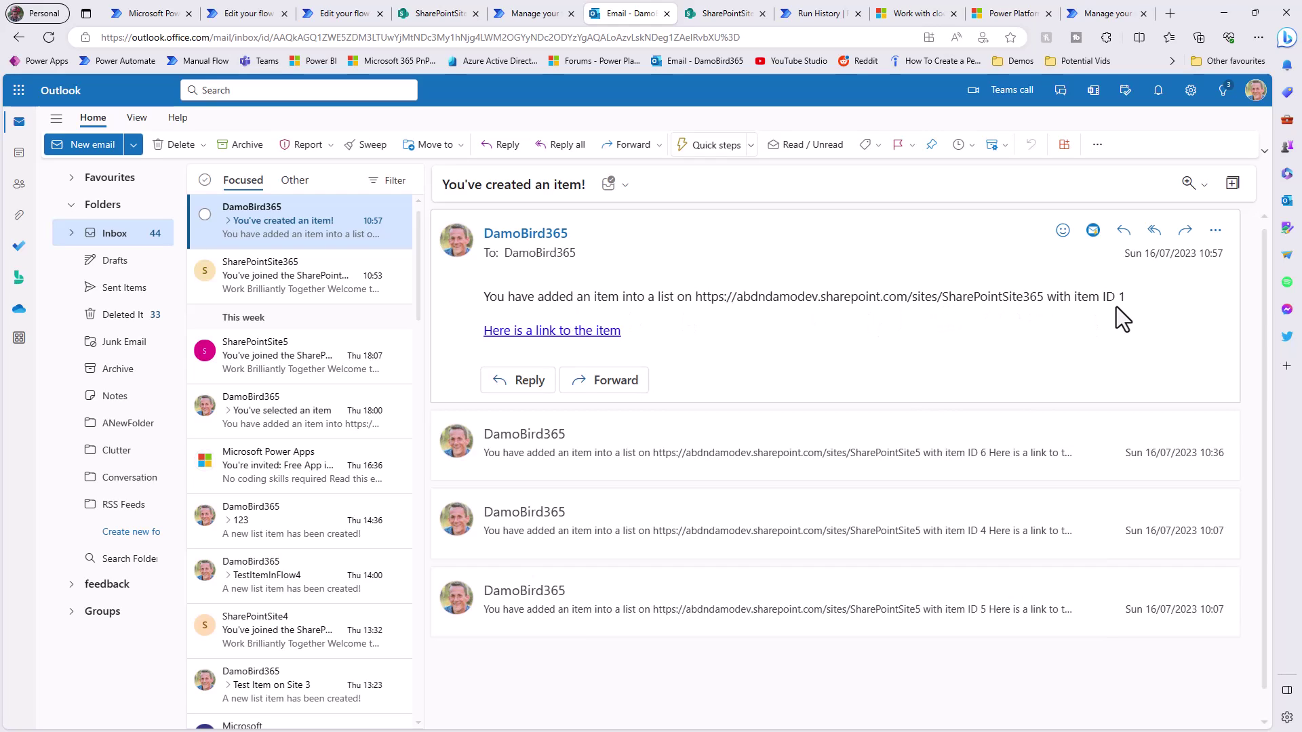
{"action": "left_click", "coordinate": [576, 335]}
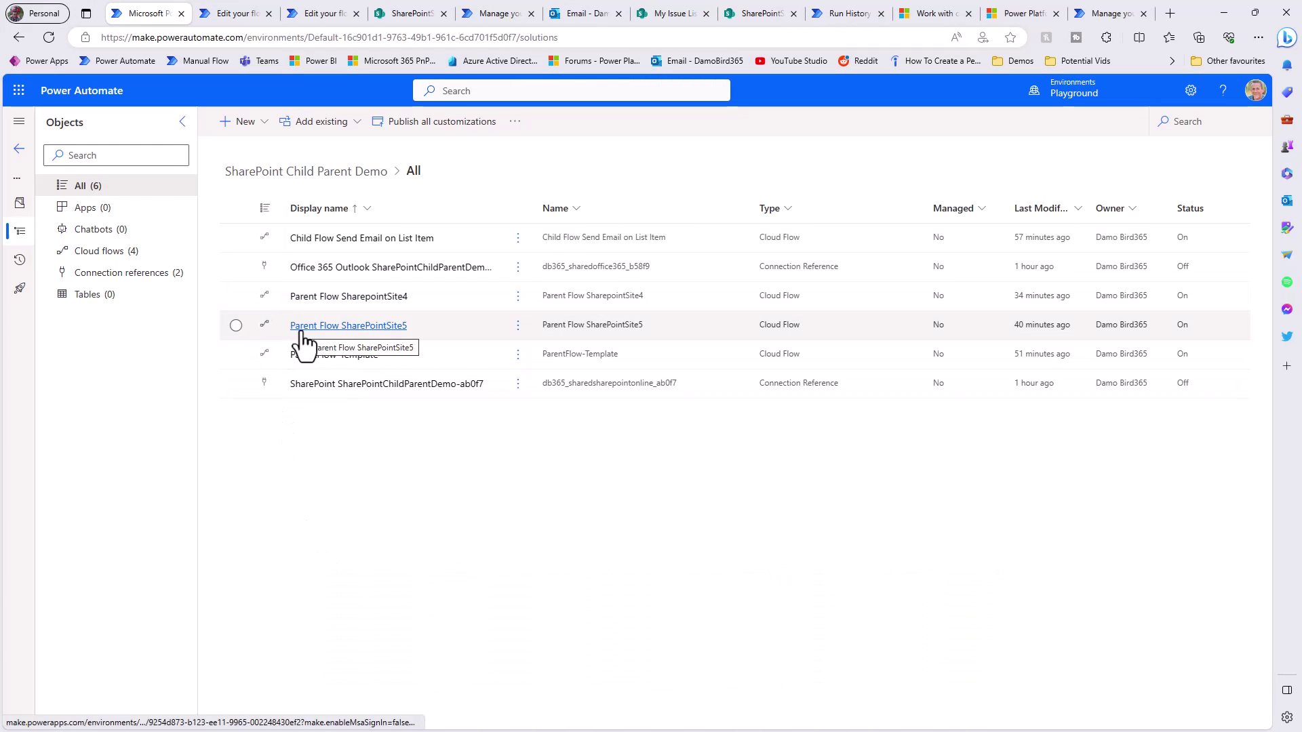
Filter the solution to Cloud flows, return to All, and open Parent Flow for SharePointSite365's details.
{"action": "left_click", "coordinate": [99, 254]}
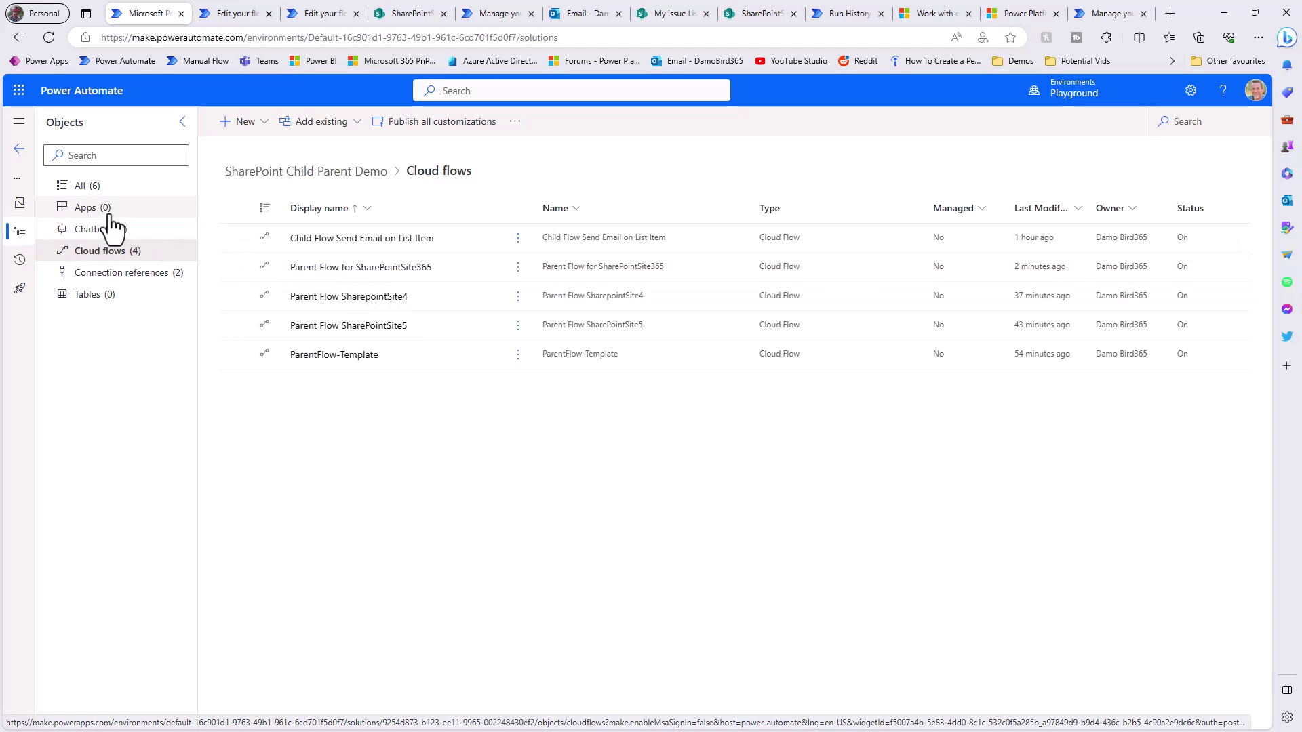
{"action": "left_click", "coordinate": [85, 188]}
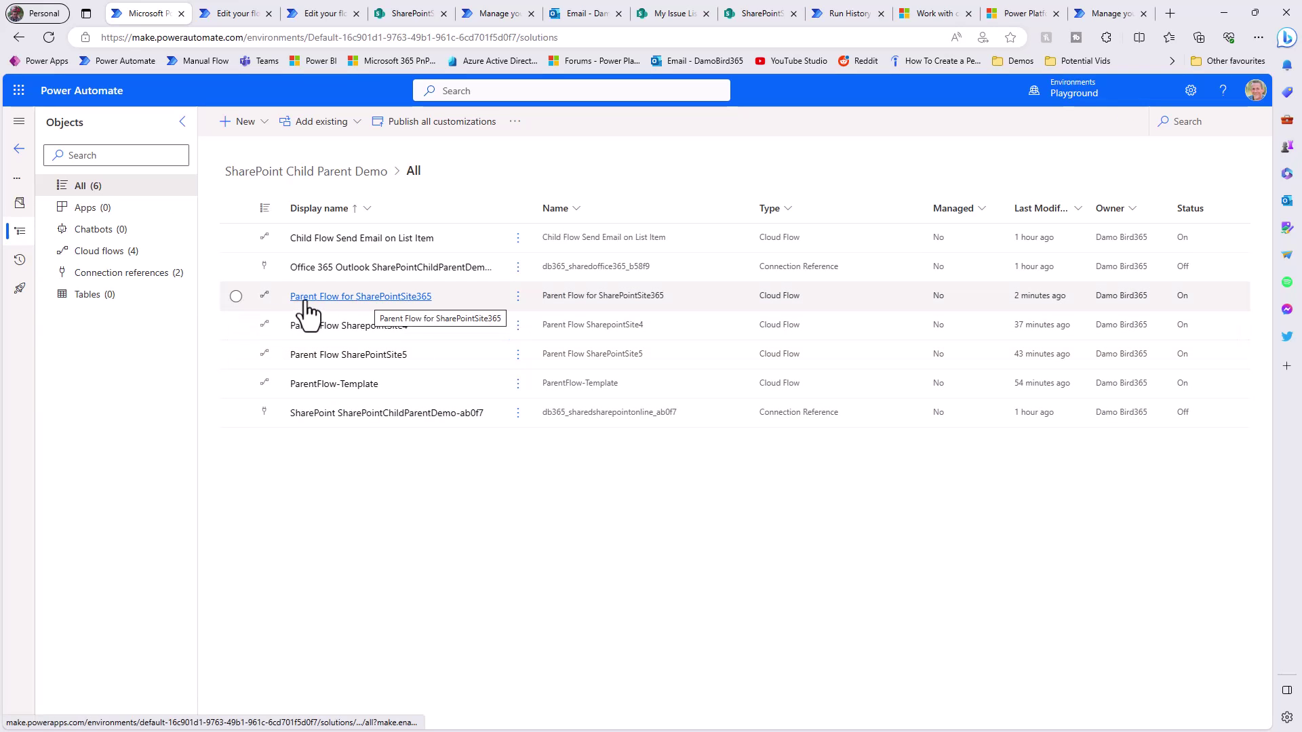
{"action": "left_click", "coordinate": [412, 302]}
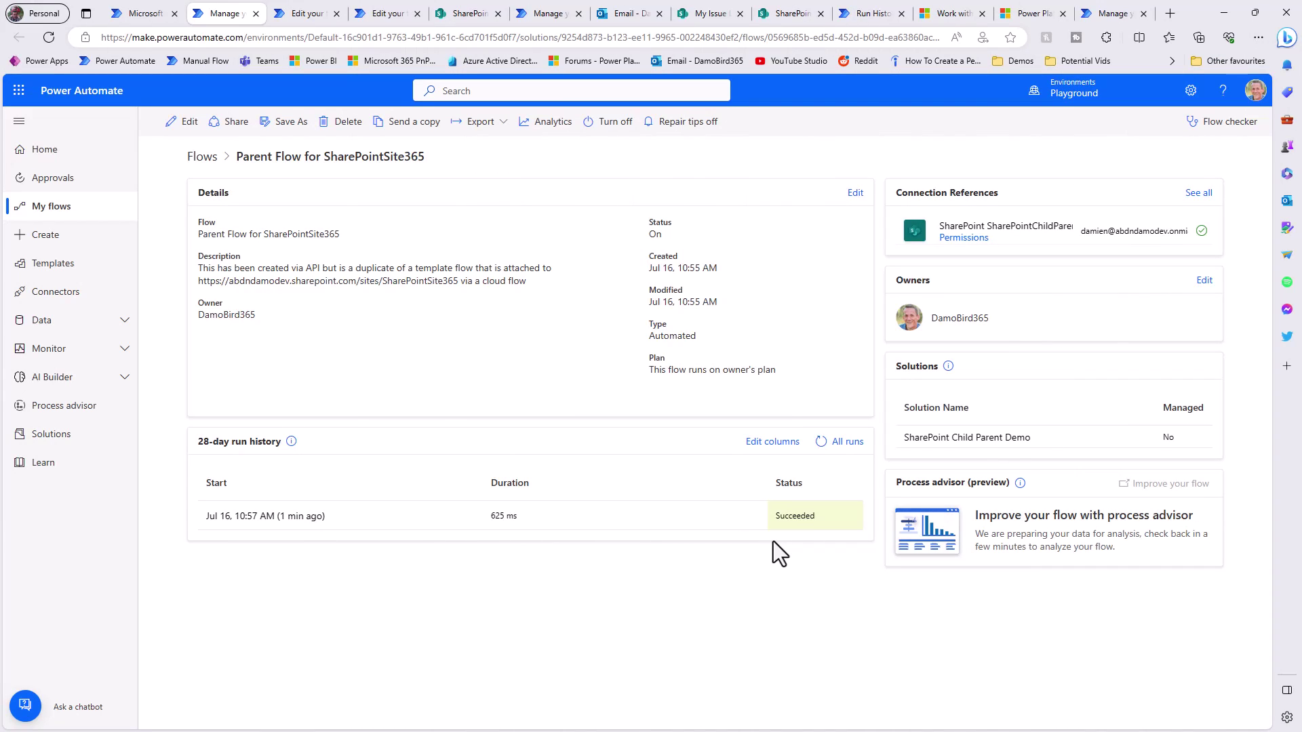
Open the new flow in the editor and expand its 'When an item is created' and 'Run a Child Flow' cards.
{"action": "left_click", "coordinate": [175, 128]}
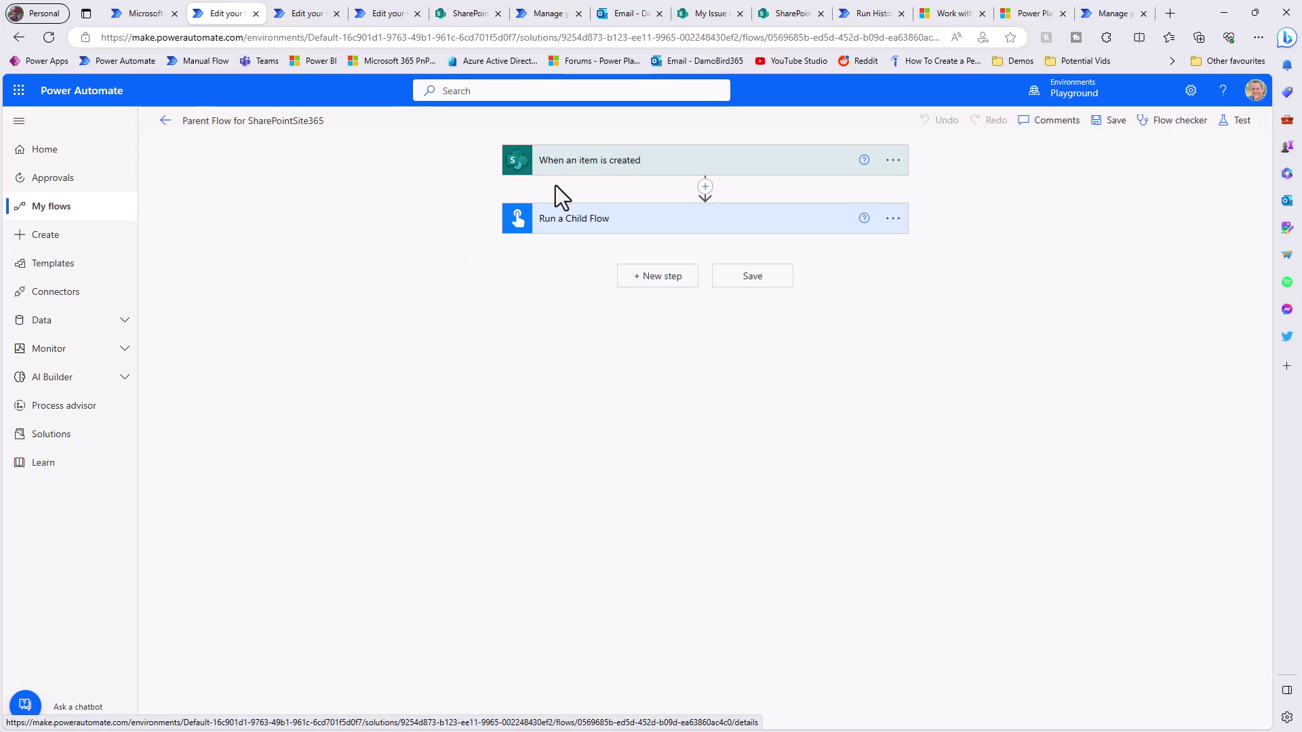
{"action": "left_click", "coordinate": [604, 170]}
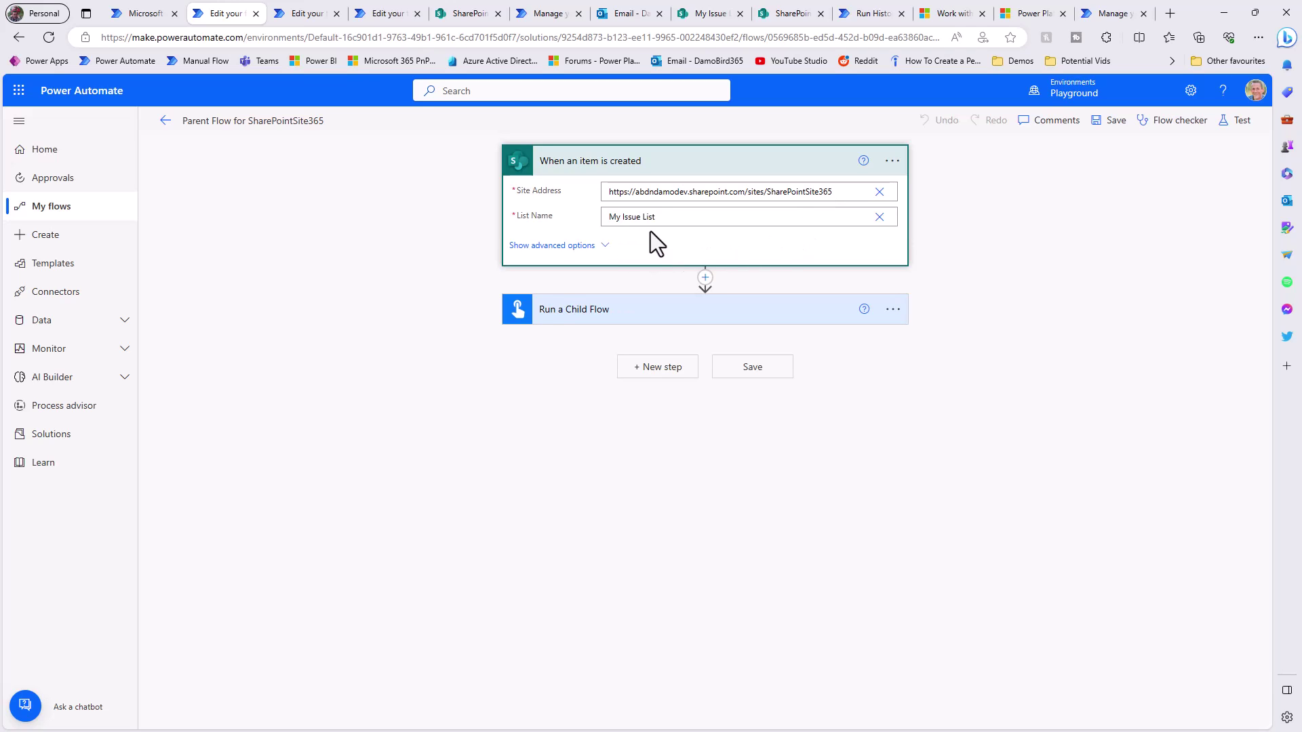
{"action": "left_click", "coordinate": [635, 311]}
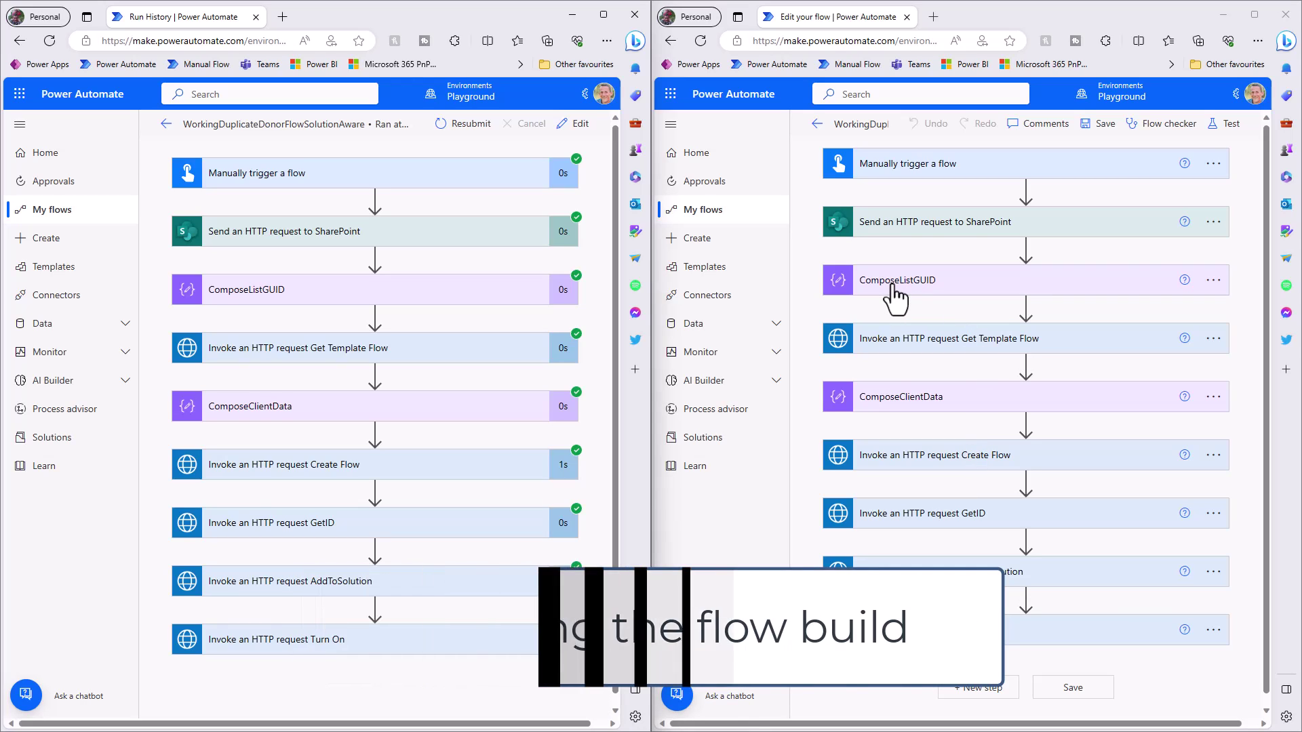
Expand the donor flow's manual trigger, Send an HTTP request to SharePoint and ComposeListGUID cards in the editor.
{"action": "left_click", "coordinate": [938, 167]}
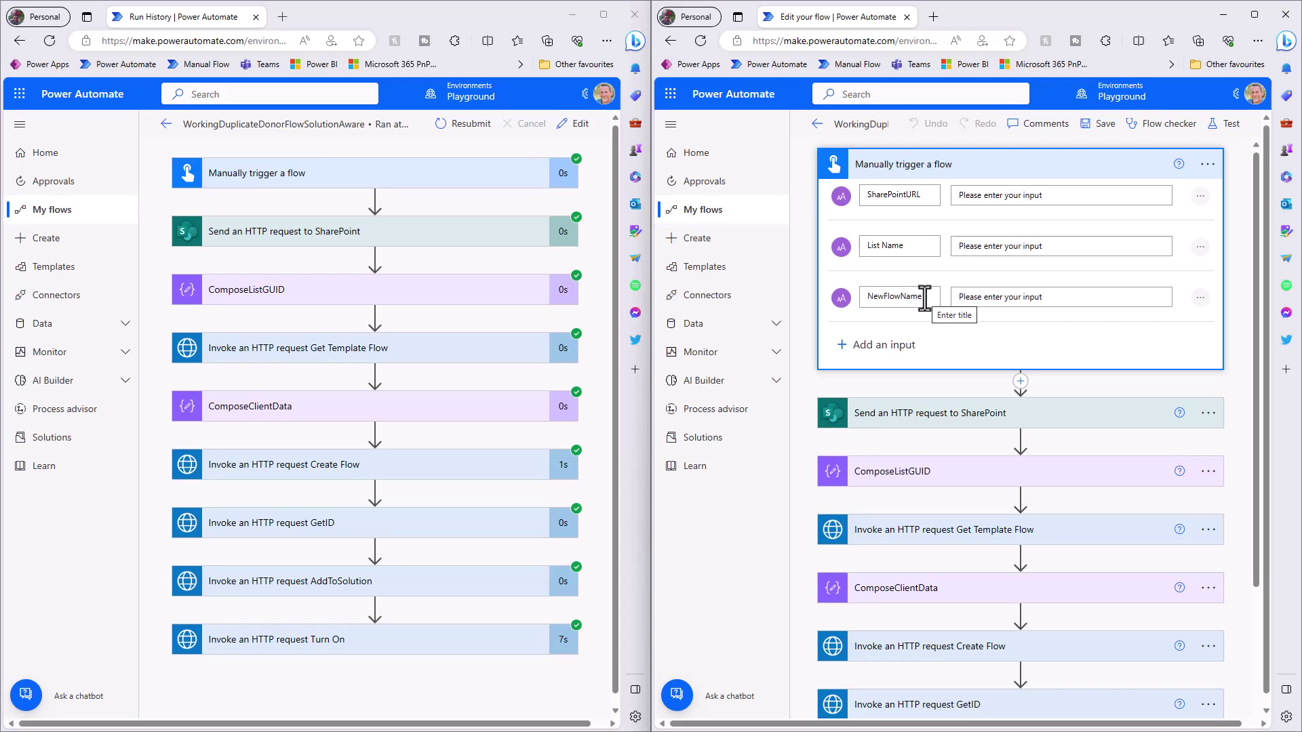
{"action": "left_click", "coordinate": [953, 173]}
{"action": "left_click", "coordinate": [950, 231]}
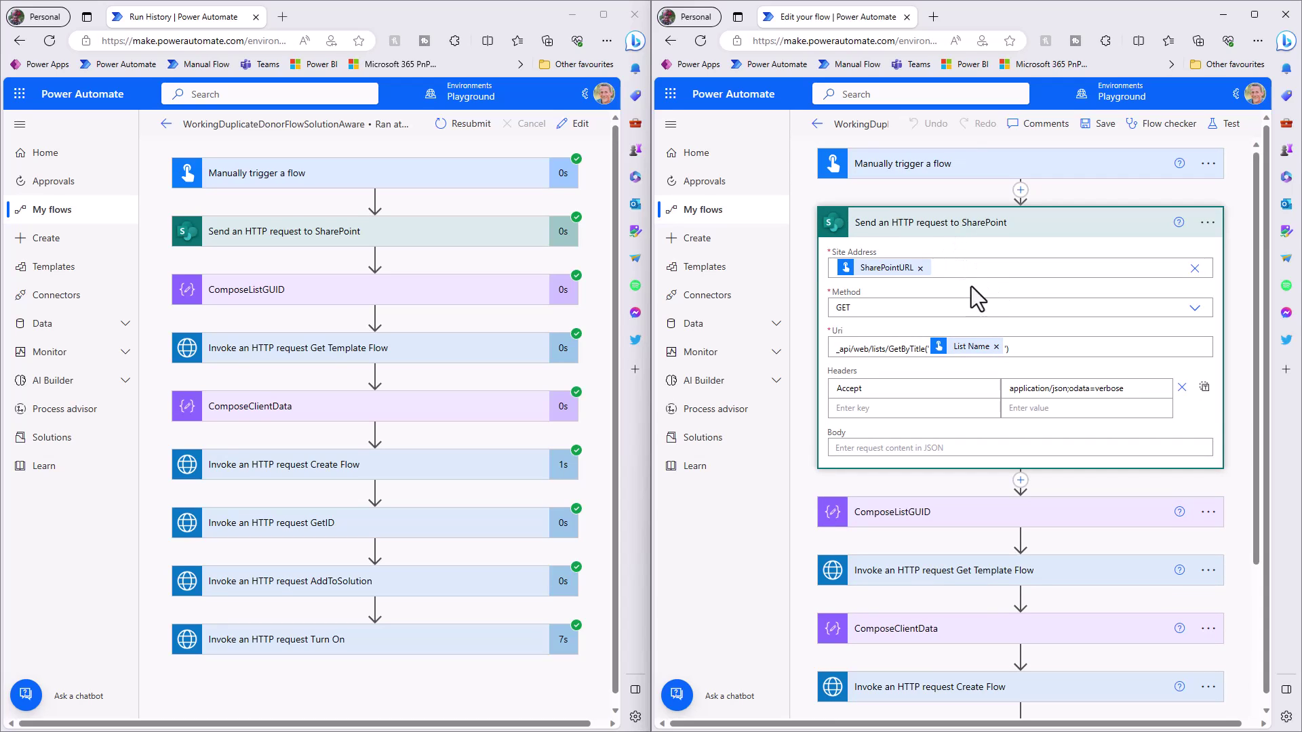
{"action": "mouse_move", "coordinate": [858, 271]}
{"action": "mouse_move", "coordinate": [963, 349]}
{"action": "left_click", "coordinate": [950, 517]}
{"action": "scroll", "coordinate": [946, 515], "scroll_direction": "down", "scroll_amount": 3}
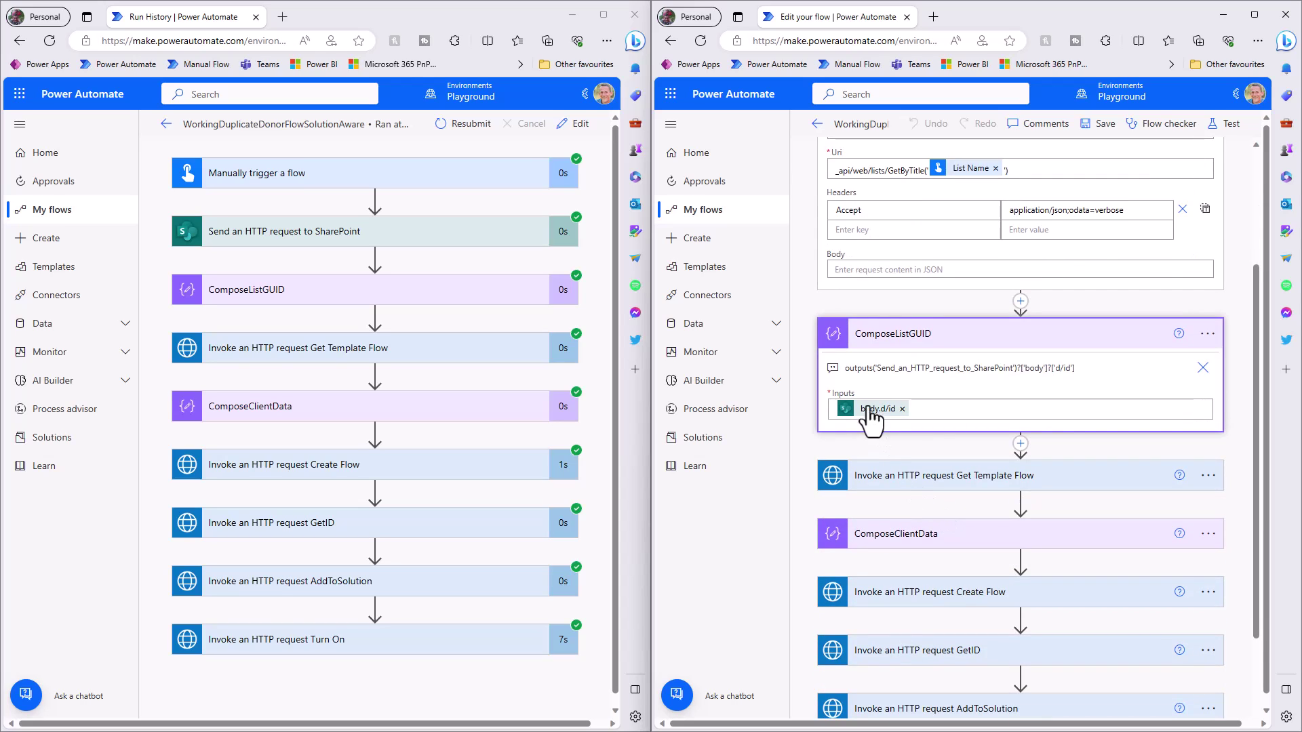
{"action": "mouse_move", "coordinate": [866, 415]}
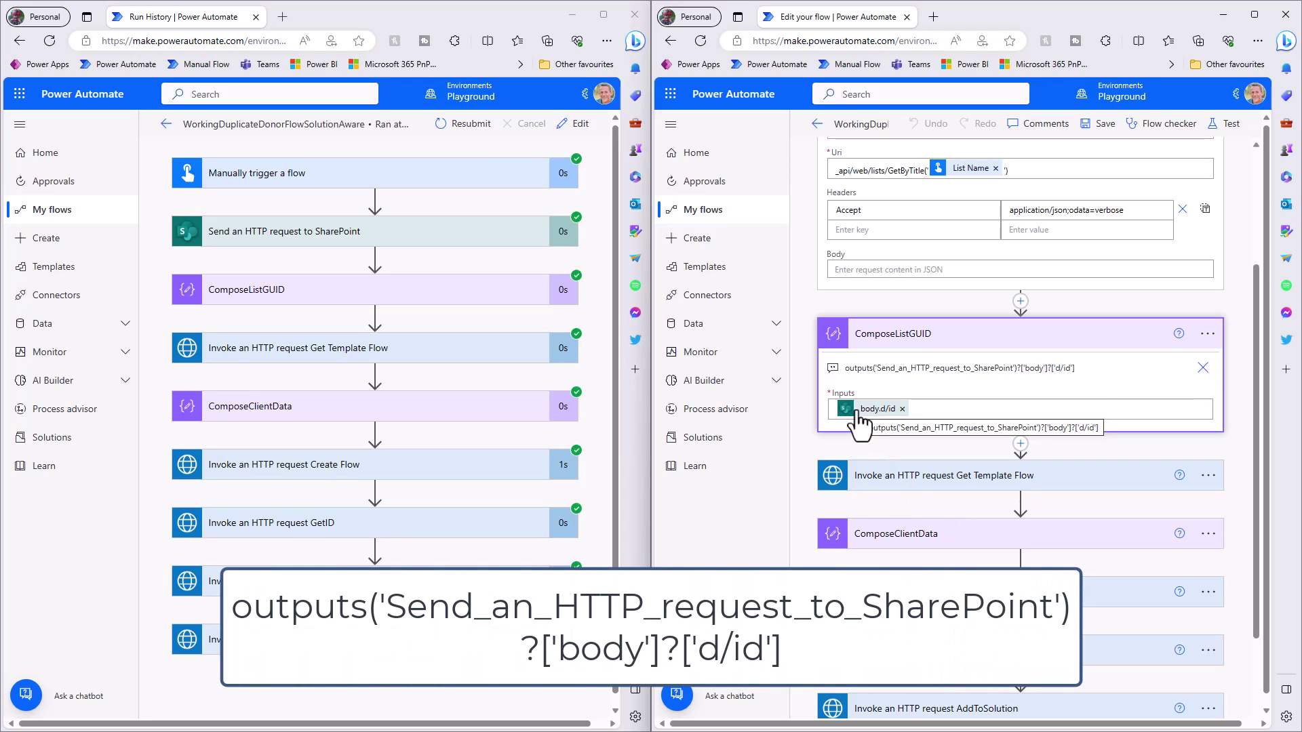
Check the SharePoint request and ComposeListGUID run outputs, then open the Get Template Flow help article.
{"action": "left_click", "coordinate": [255, 232]}
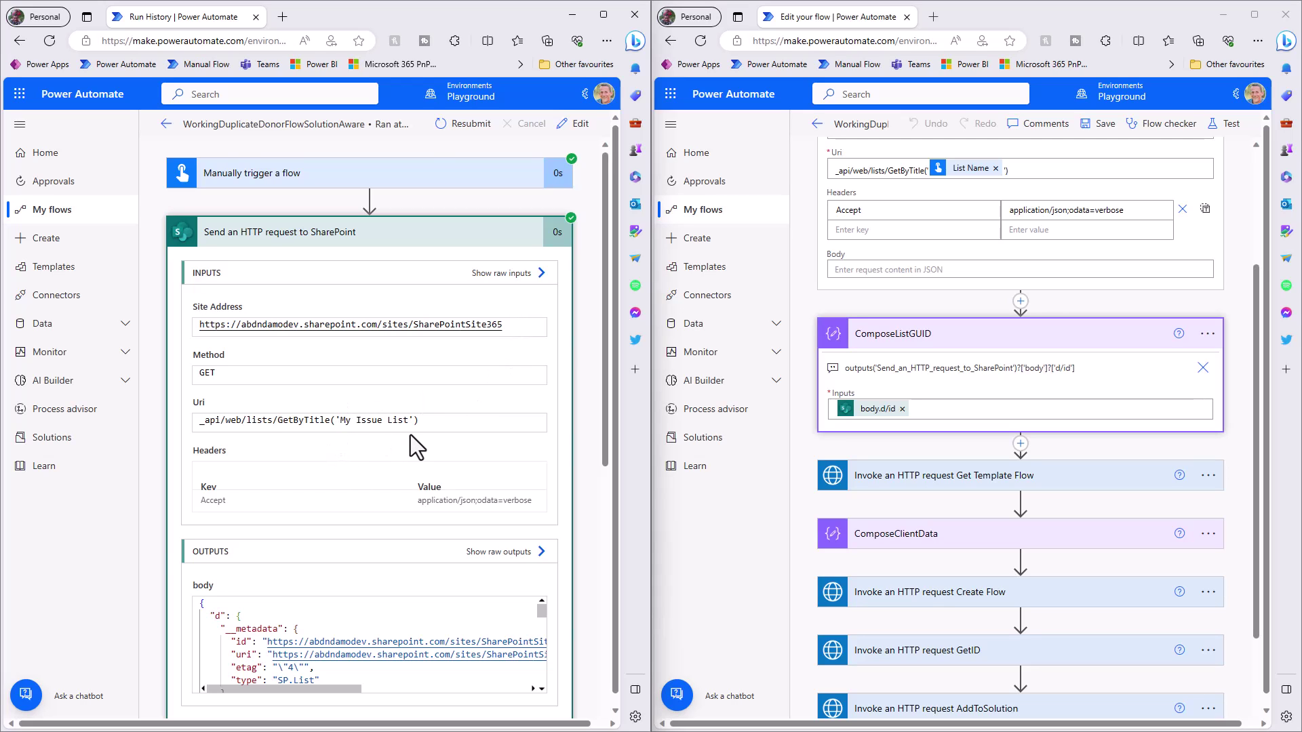
{"action": "left_click", "coordinate": [339, 232]}
{"action": "left_click", "coordinate": [332, 298]}
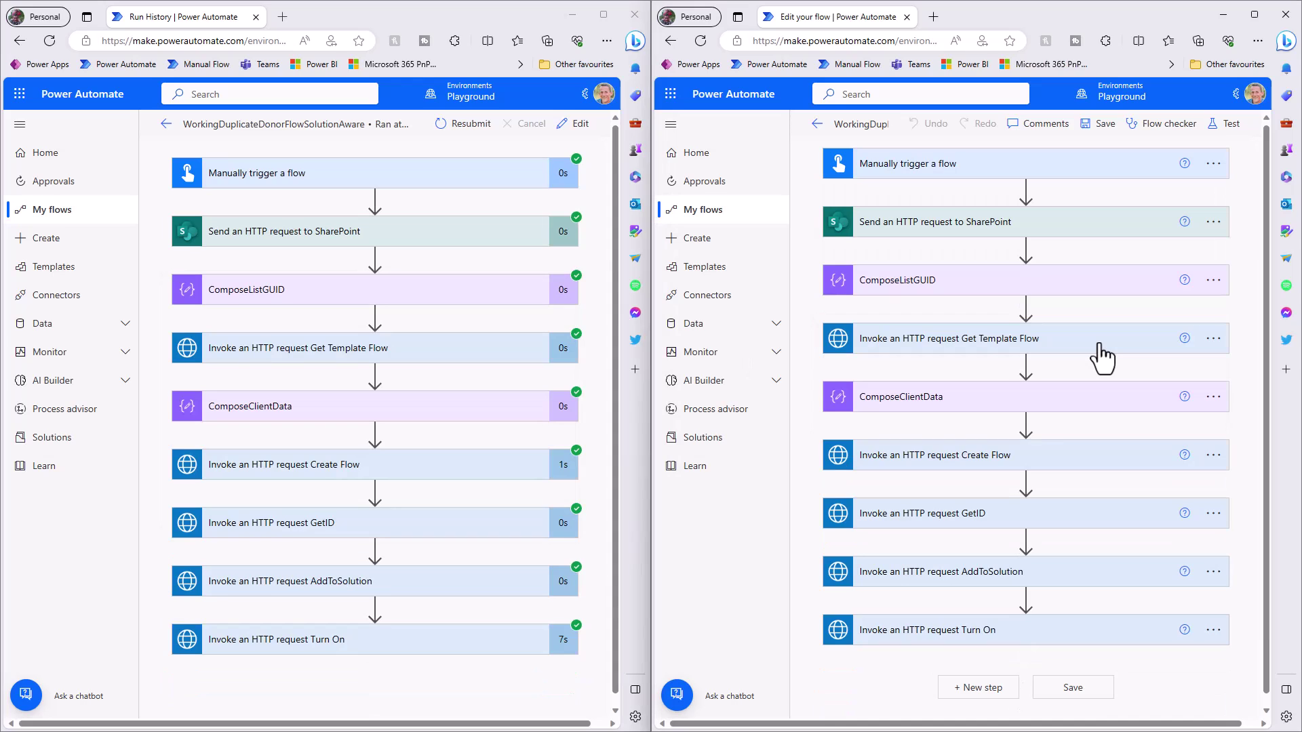
{"action": "left_click", "coordinate": [1185, 339]}
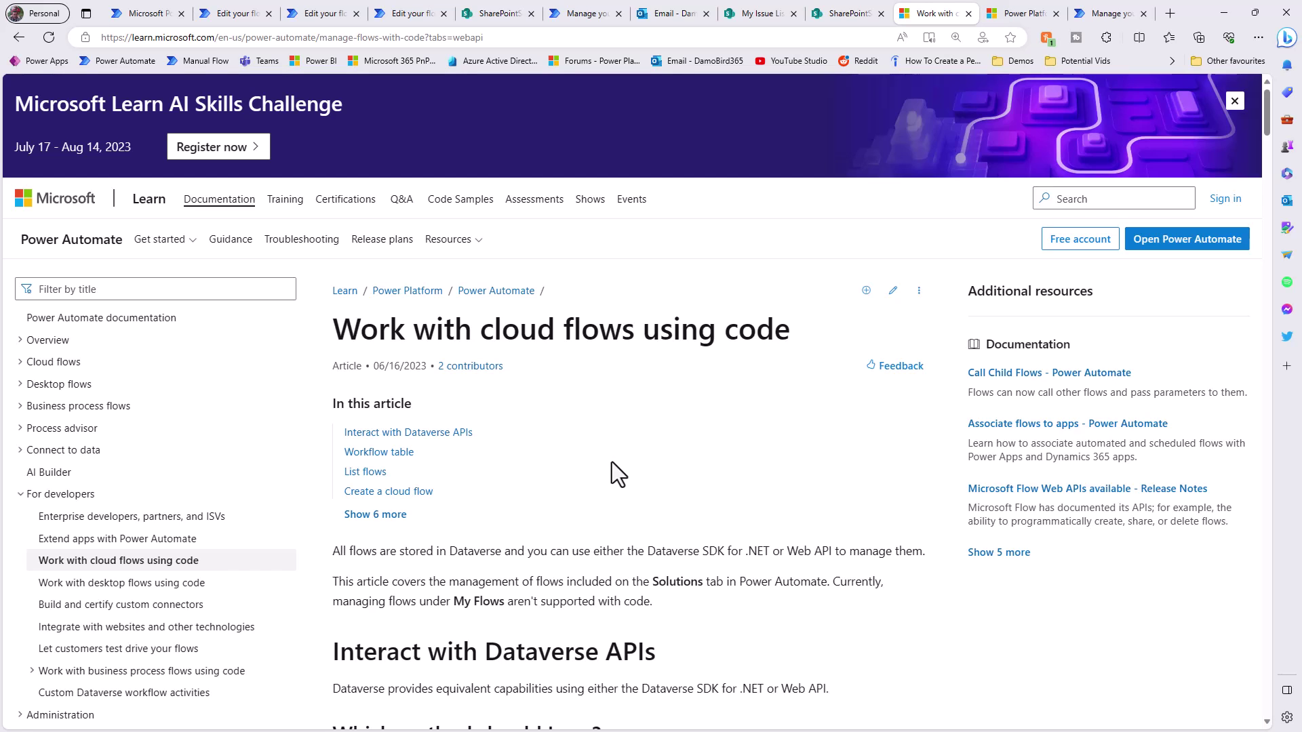
{"action": "scroll", "coordinate": [612, 462], "scroll_direction": "down", "scroll_amount": 1}
{"action": "scroll", "coordinate": [610, 461], "scroll_direction": "down", "scroll_amount": 4}
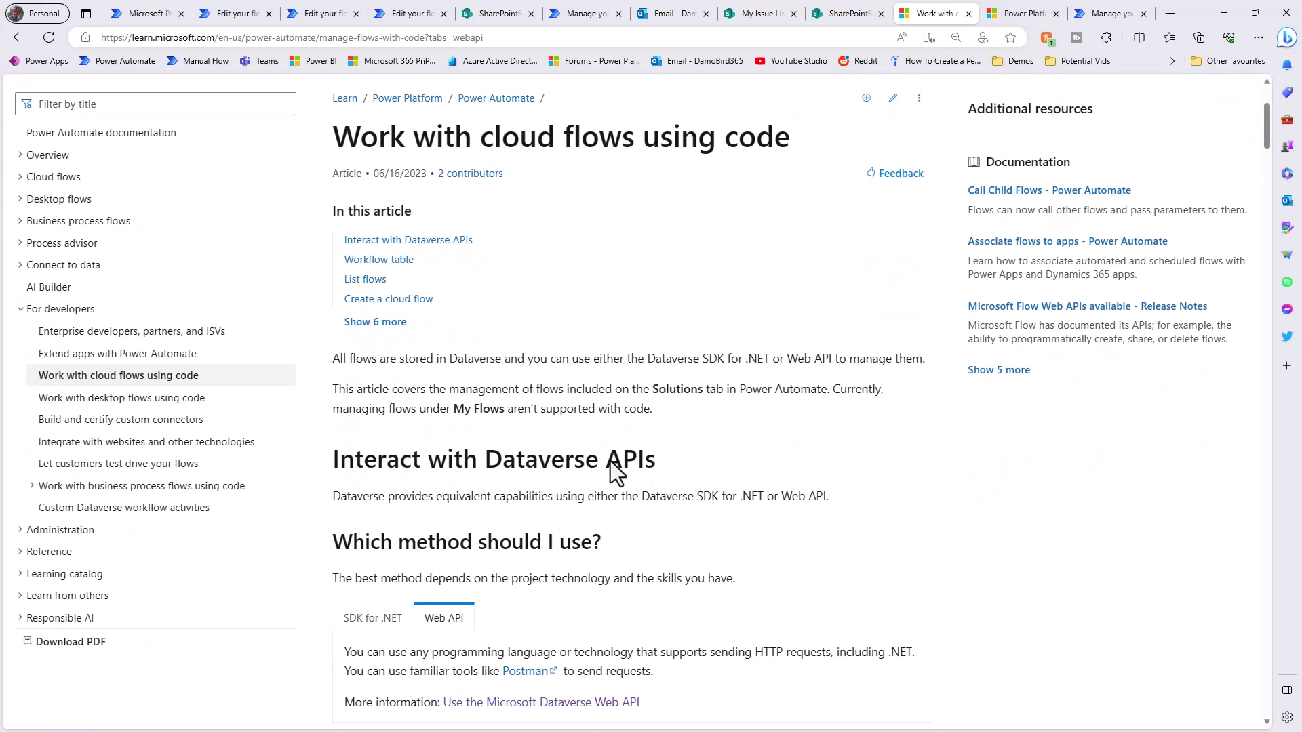
{"action": "scroll", "coordinate": [474, 340], "scroll_direction": "down", "scroll_amount": 3}
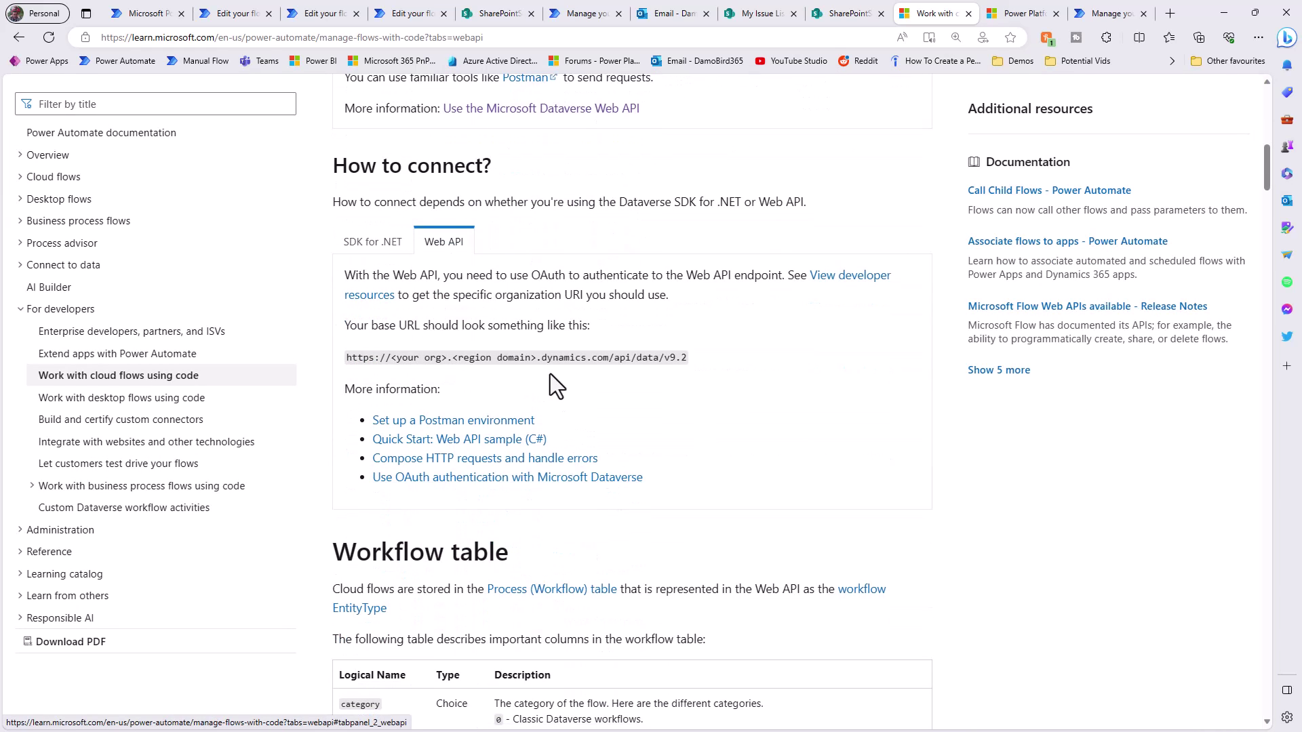
{"action": "scroll", "coordinate": [551, 374], "scroll_direction": "down", "scroll_amount": 6}
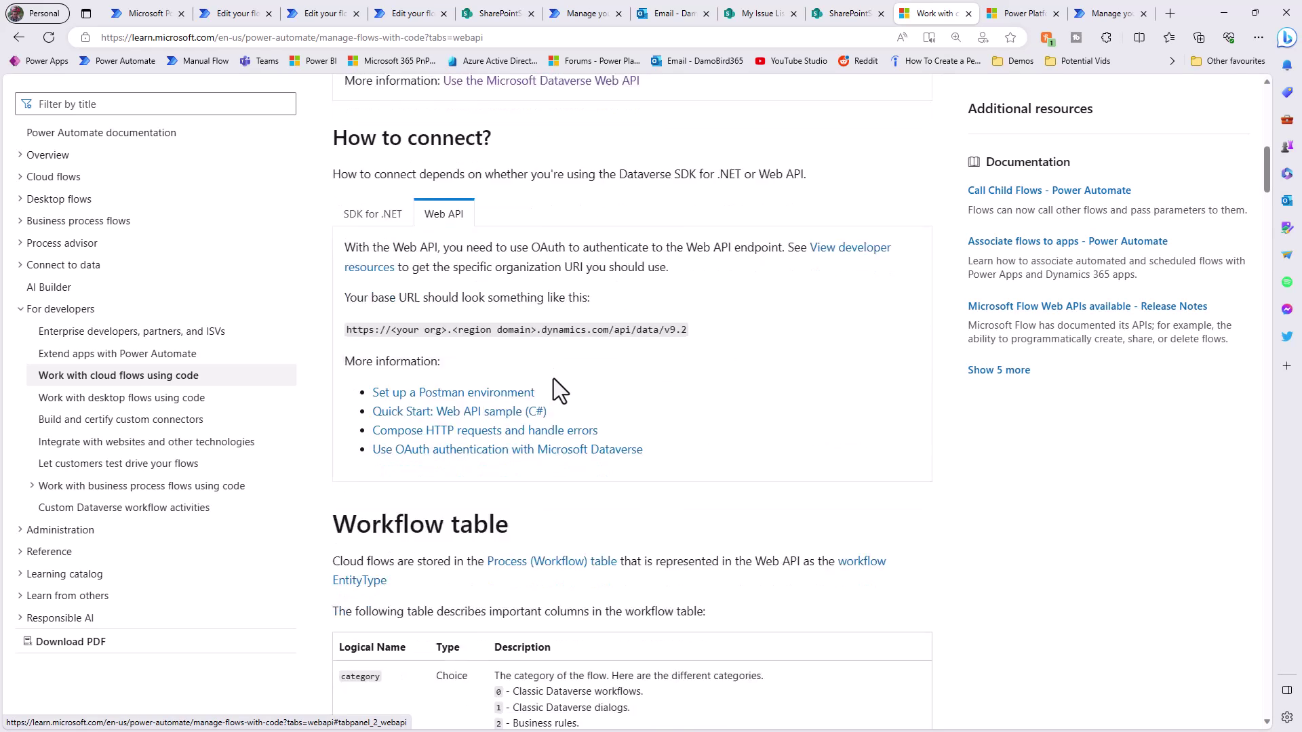
{"action": "scroll", "coordinate": [554, 388], "scroll_direction": "down", "scroll_amount": 4}
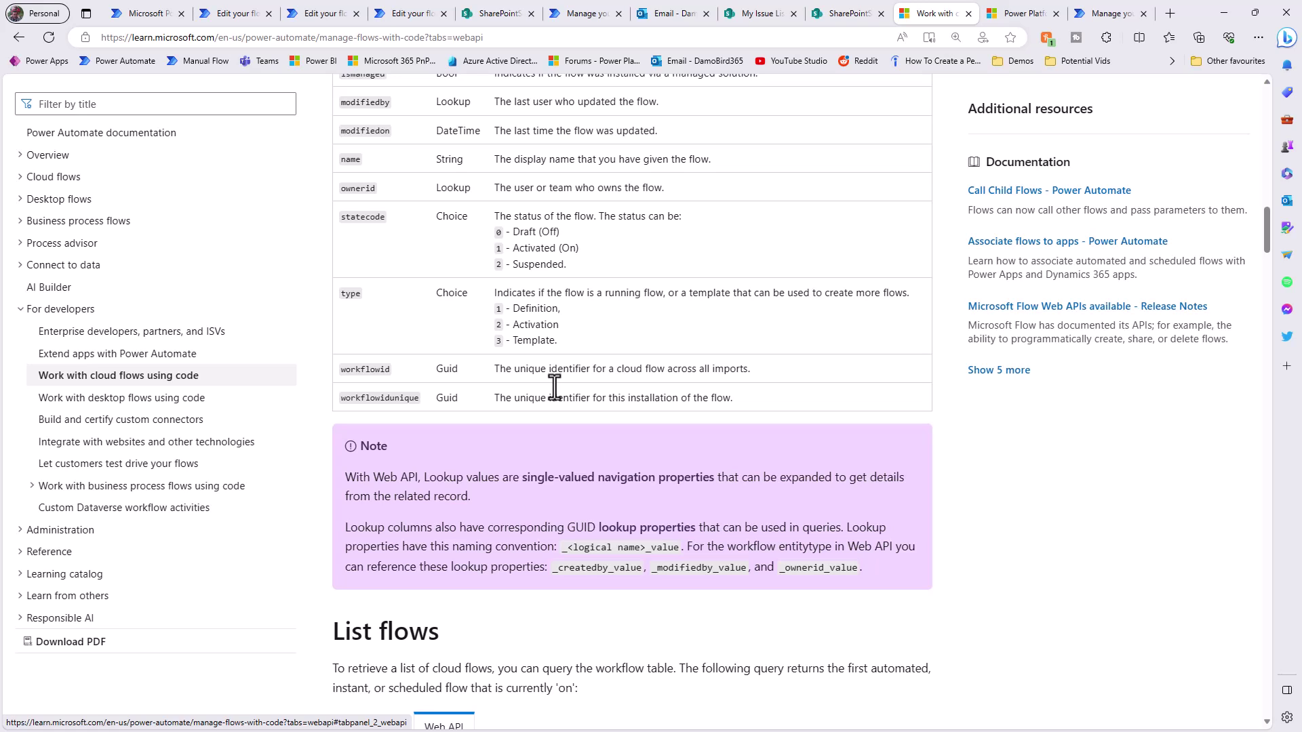
{"action": "scroll", "coordinate": [589, 423], "scroll_direction": "up", "scroll_amount": 10}
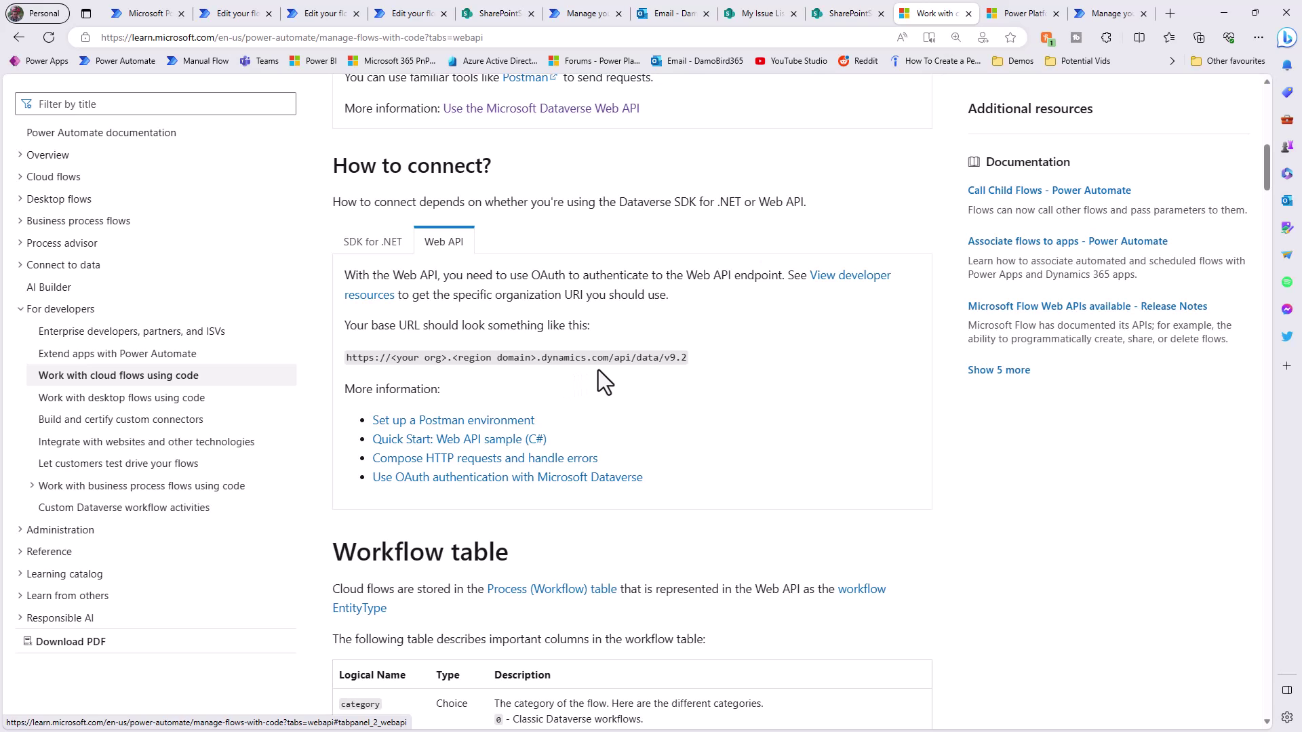
{"action": "left_click_drag", "start_coordinate": [615, 358], "coordinate": [698, 357]}
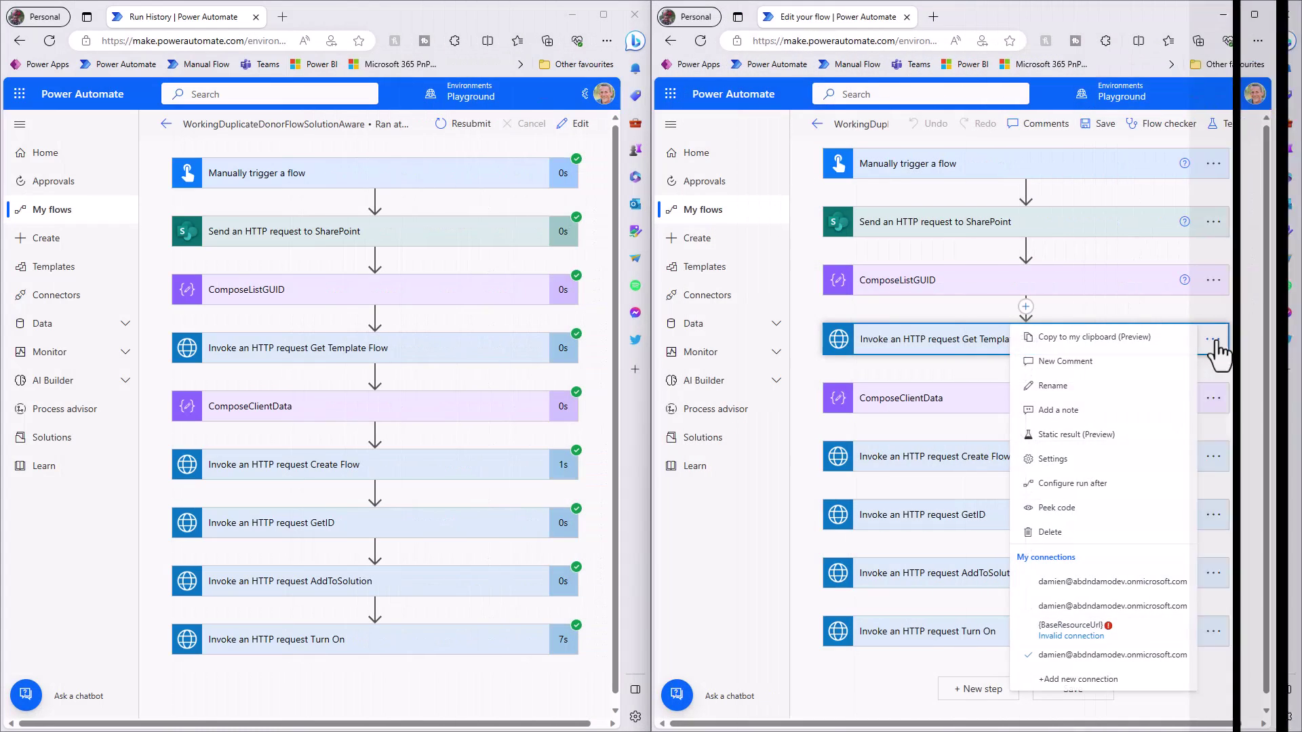
Start a new HTTP with Azure AD connection for Get Template Flow, then cancel the sign-in.
{"action": "left_click", "coordinate": [1093, 679]}
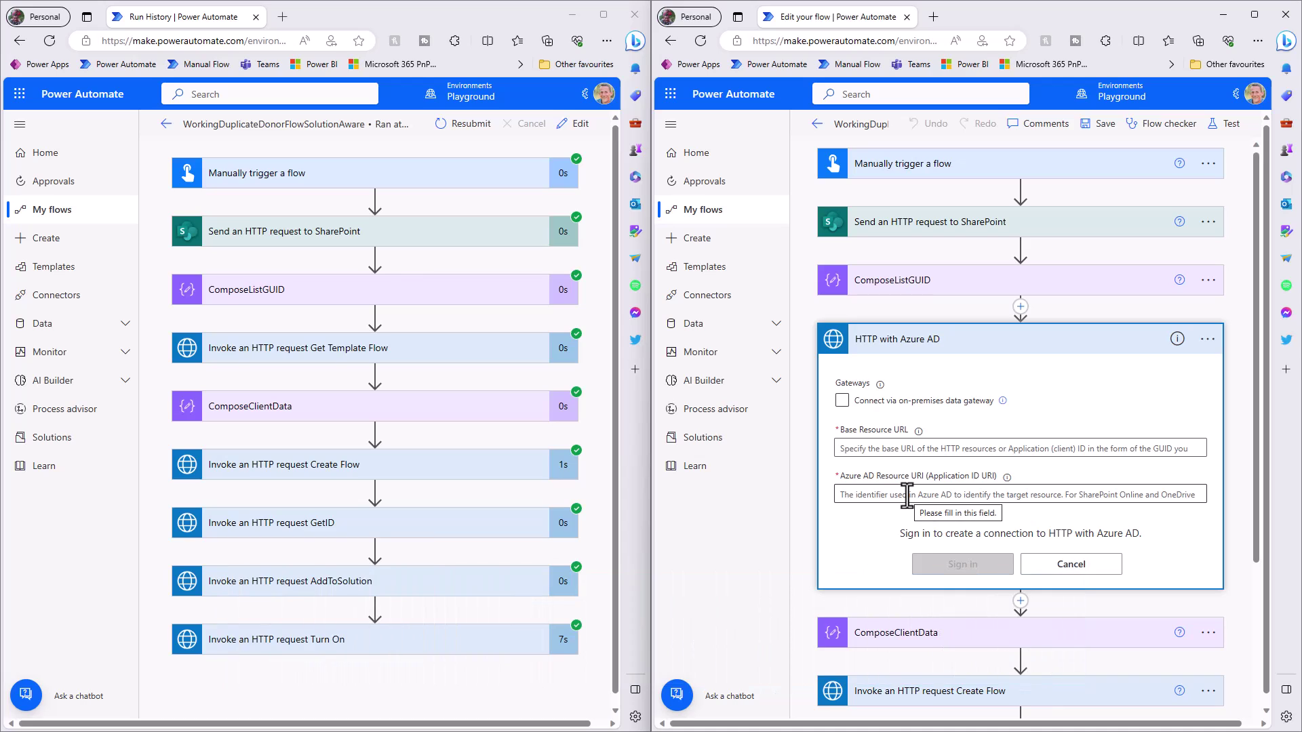
{"action": "left_click", "coordinate": [1060, 565]}
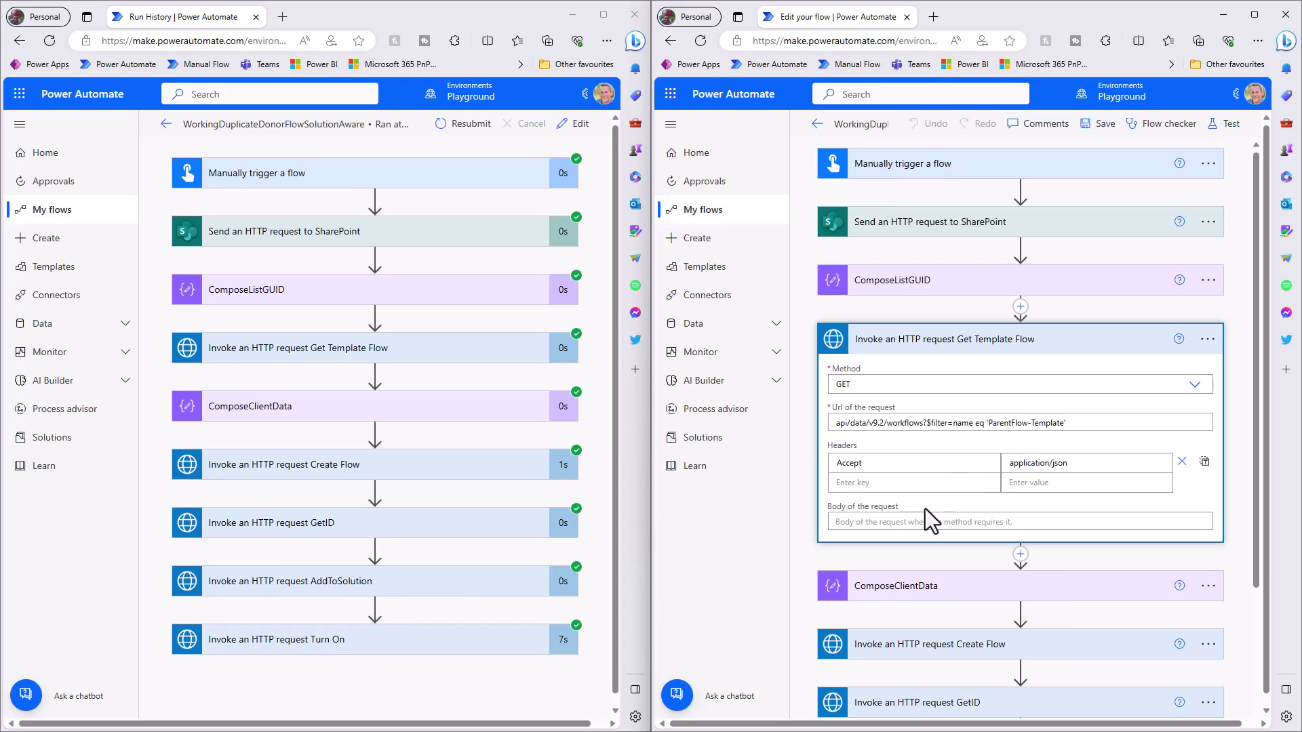
Expand the Get Template Flow run and highlight the clientdata property in its output body.
{"action": "left_click", "coordinate": [249, 359]}
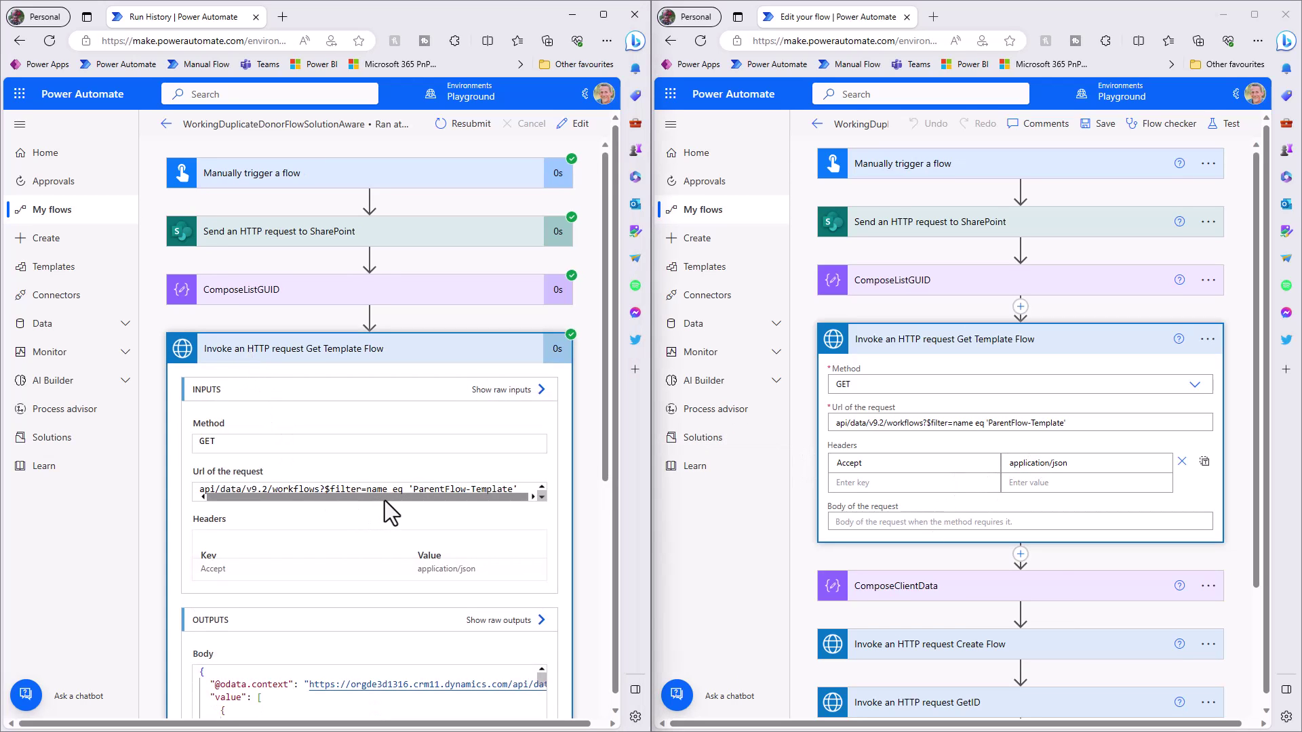
{"action": "scroll", "coordinate": [292, 502], "scroll_direction": "right", "scroll_amount": 1}
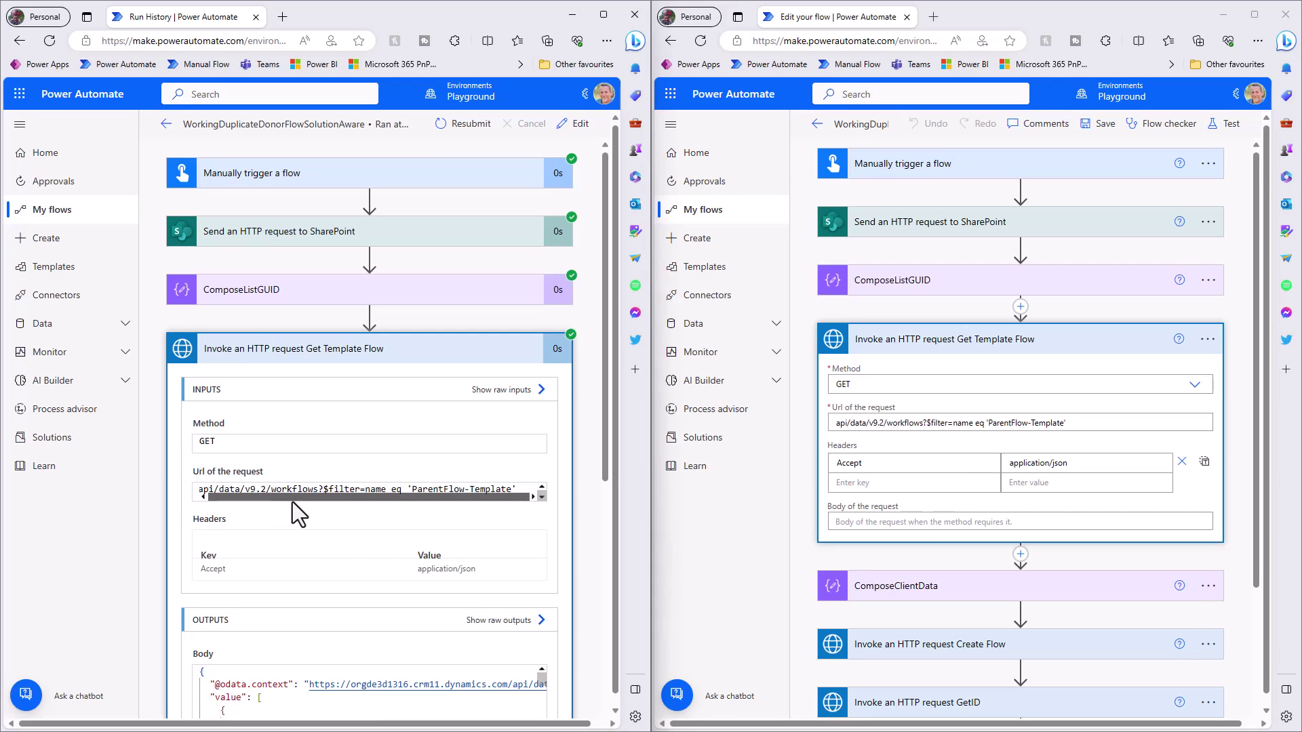
{"action": "scroll", "coordinate": [295, 506], "scroll_direction": "down", "scroll_amount": 4}
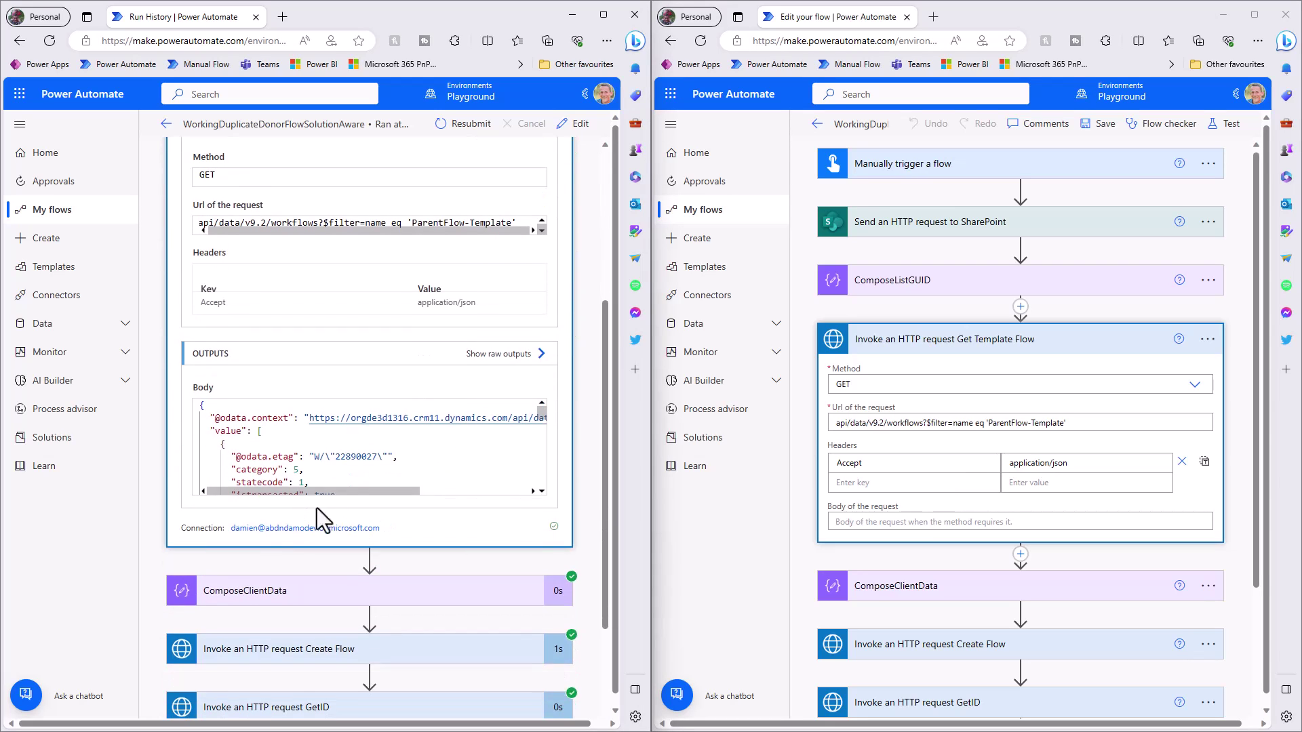
{"action": "left_click_drag", "start_coordinate": [538, 414], "coordinate": [539, 420]}
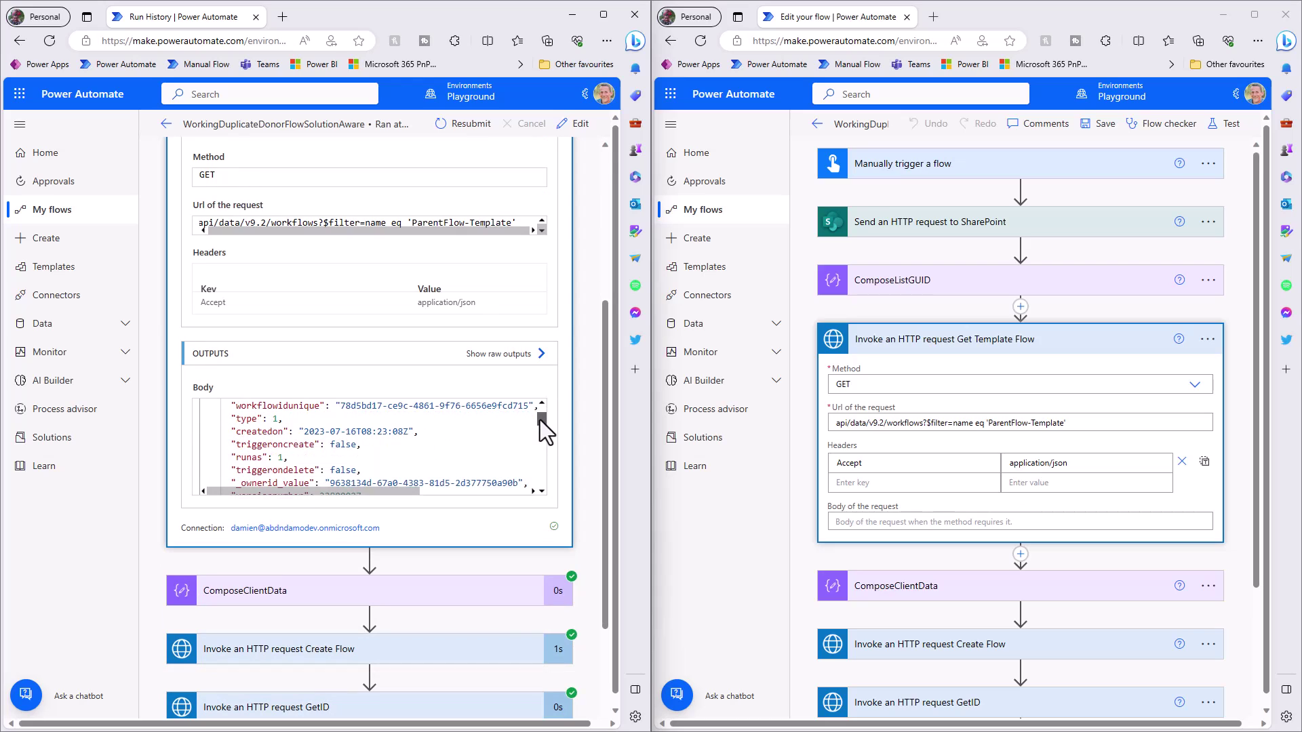
{"action": "left_click_drag", "start_coordinate": [343, 406], "coordinate": [405, 448]}
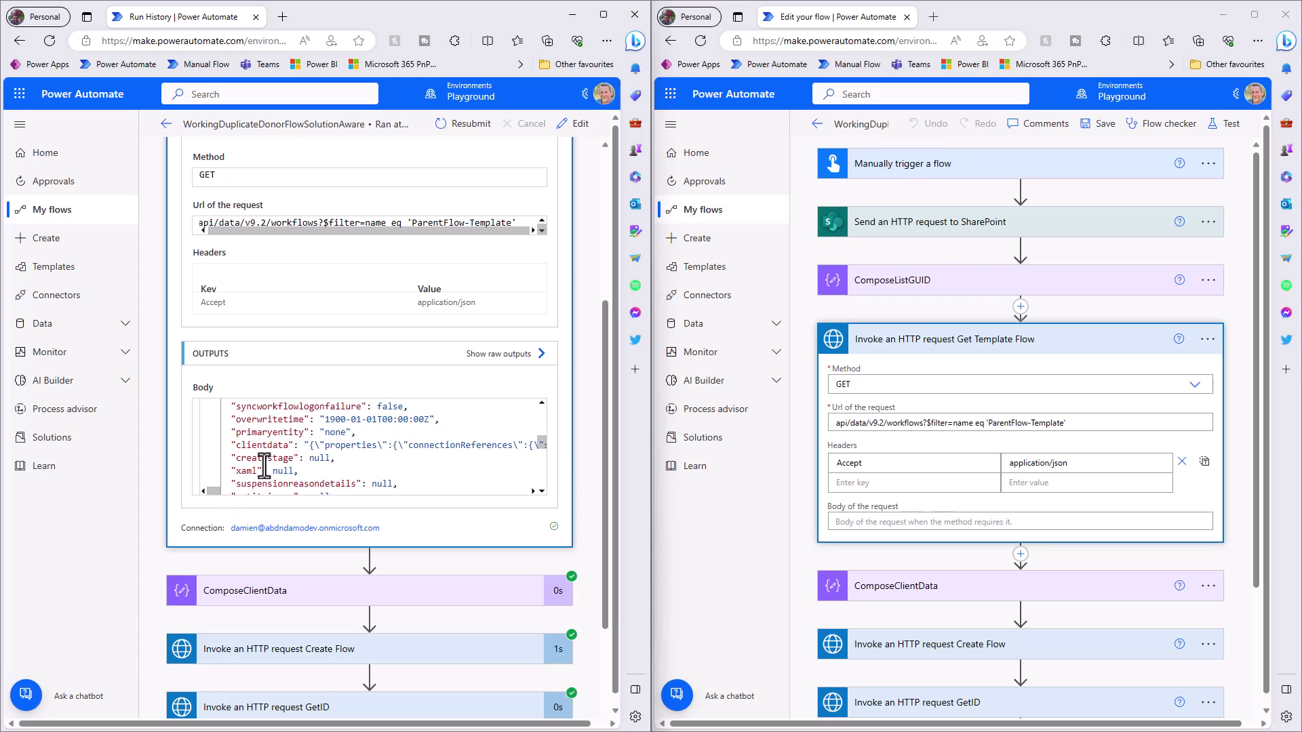
{"action": "left_click_drag", "start_coordinate": [235, 448], "coordinate": [293, 446]}
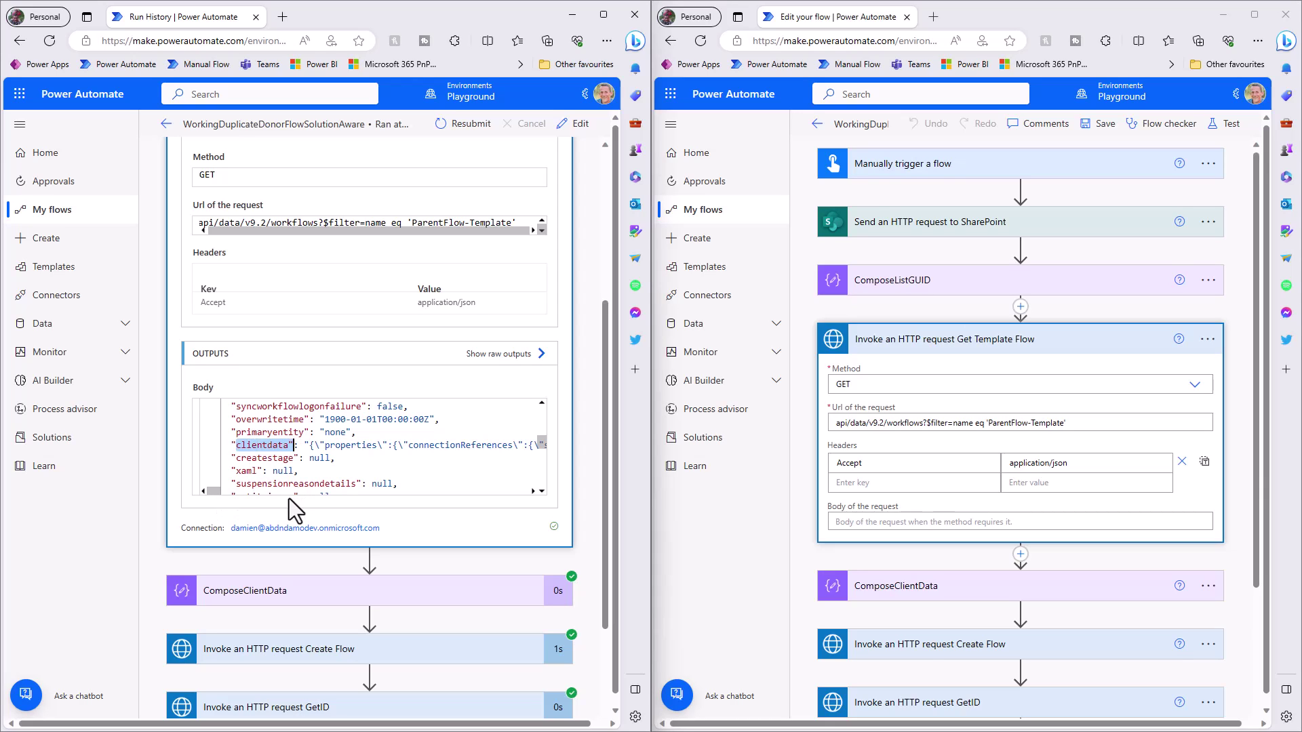
{"action": "left_click_drag", "start_coordinate": [213, 491], "coordinate": [421, 482]}
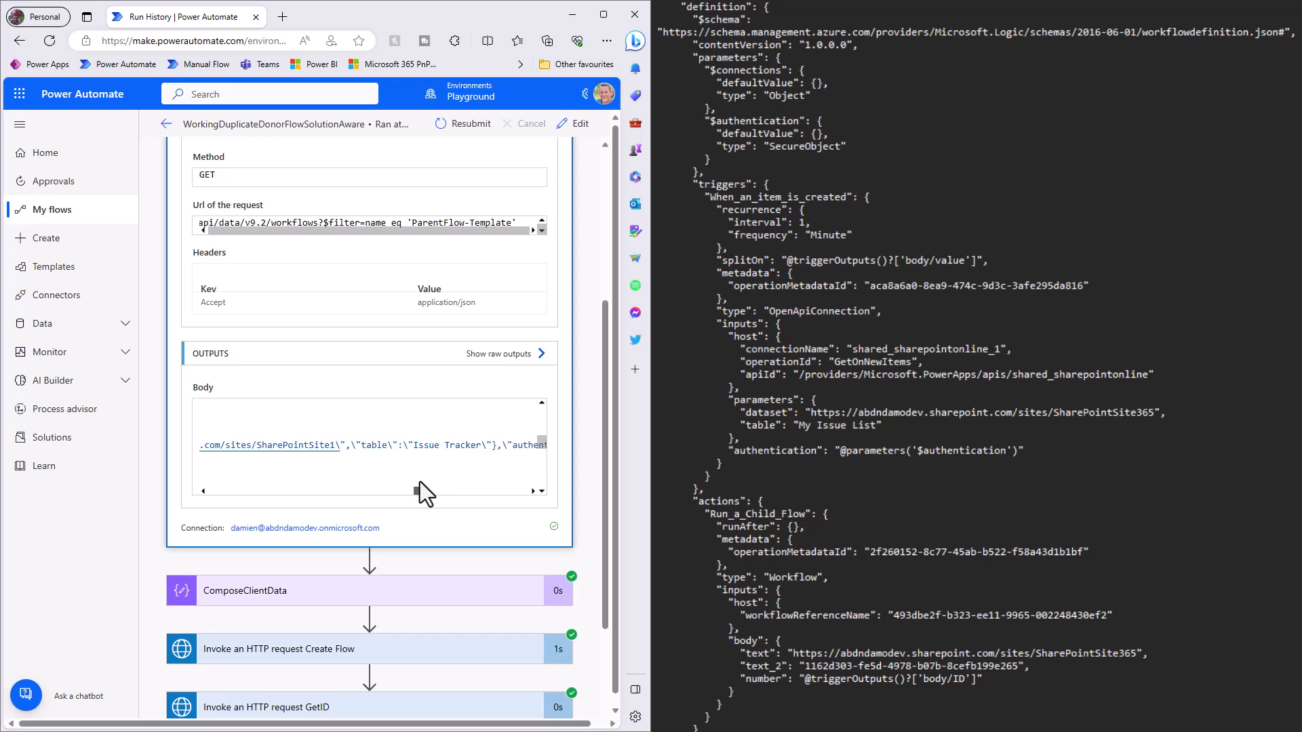
Scroll through the clientdata output, then collapse Get Template Flow and expand ComposeClientData's replace expression.
{"action": "left_click_drag", "start_coordinate": [421, 481], "coordinate": [421, 482]}
{"action": "left_click_drag", "start_coordinate": [421, 491], "coordinate": [287, 447]}
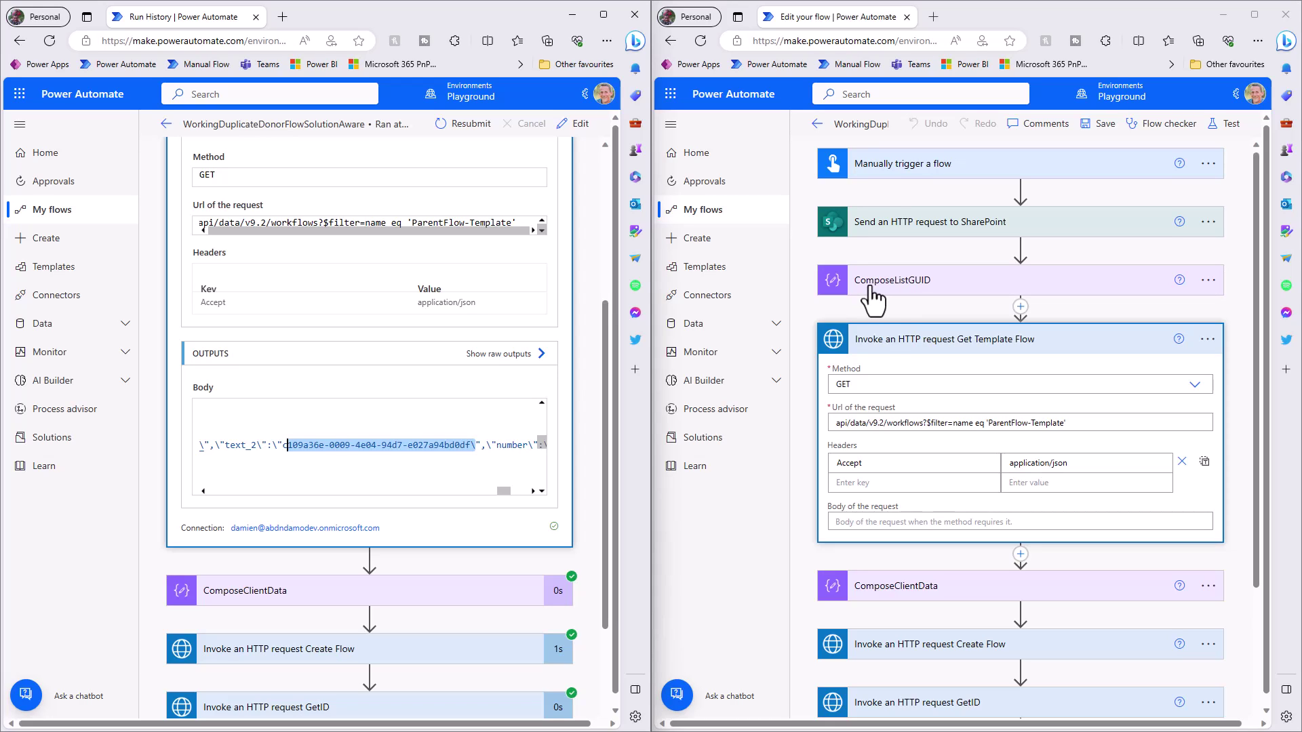
{"action": "left_click", "coordinate": [911, 343]}
{"action": "left_click", "coordinate": [936, 400]}
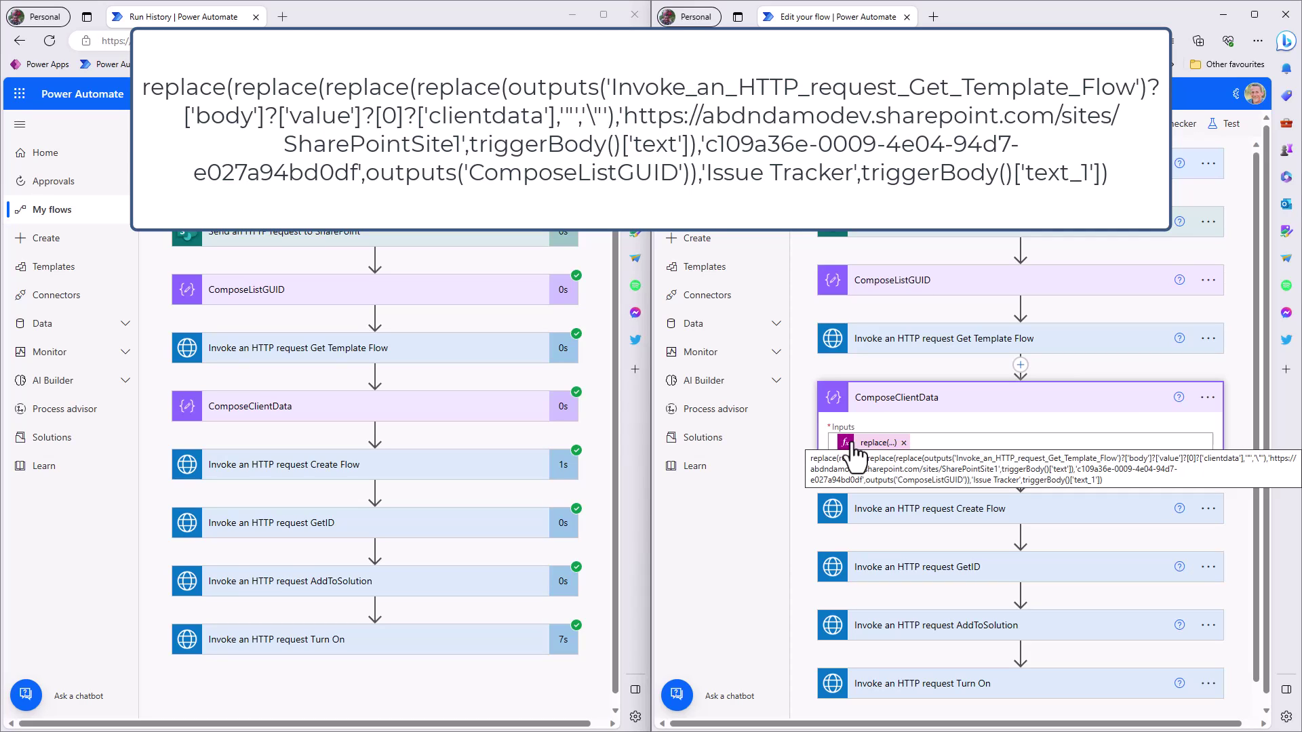
Collapse ComposeClientData and expand Create Flow to show its POST to api/data/v9.2/workflows.
{"action": "left_click", "coordinate": [893, 408]}
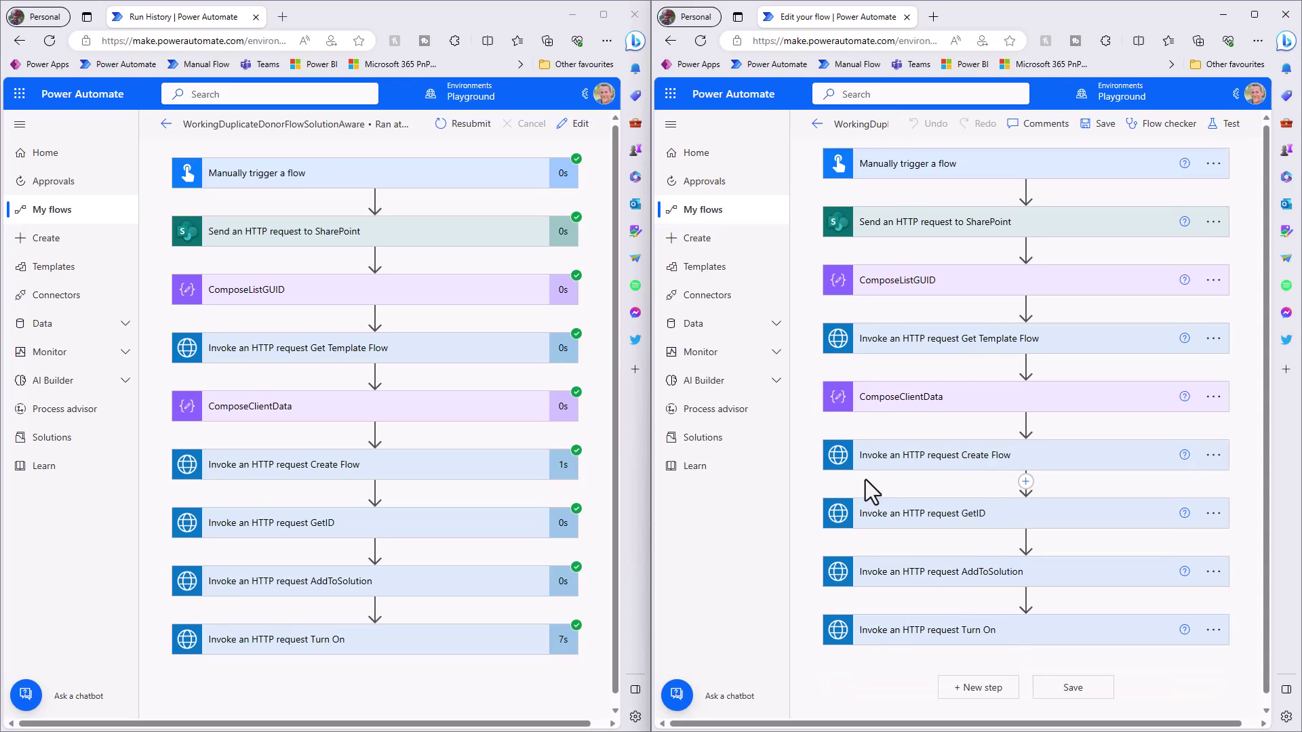
{"action": "left_click", "coordinate": [880, 455]}
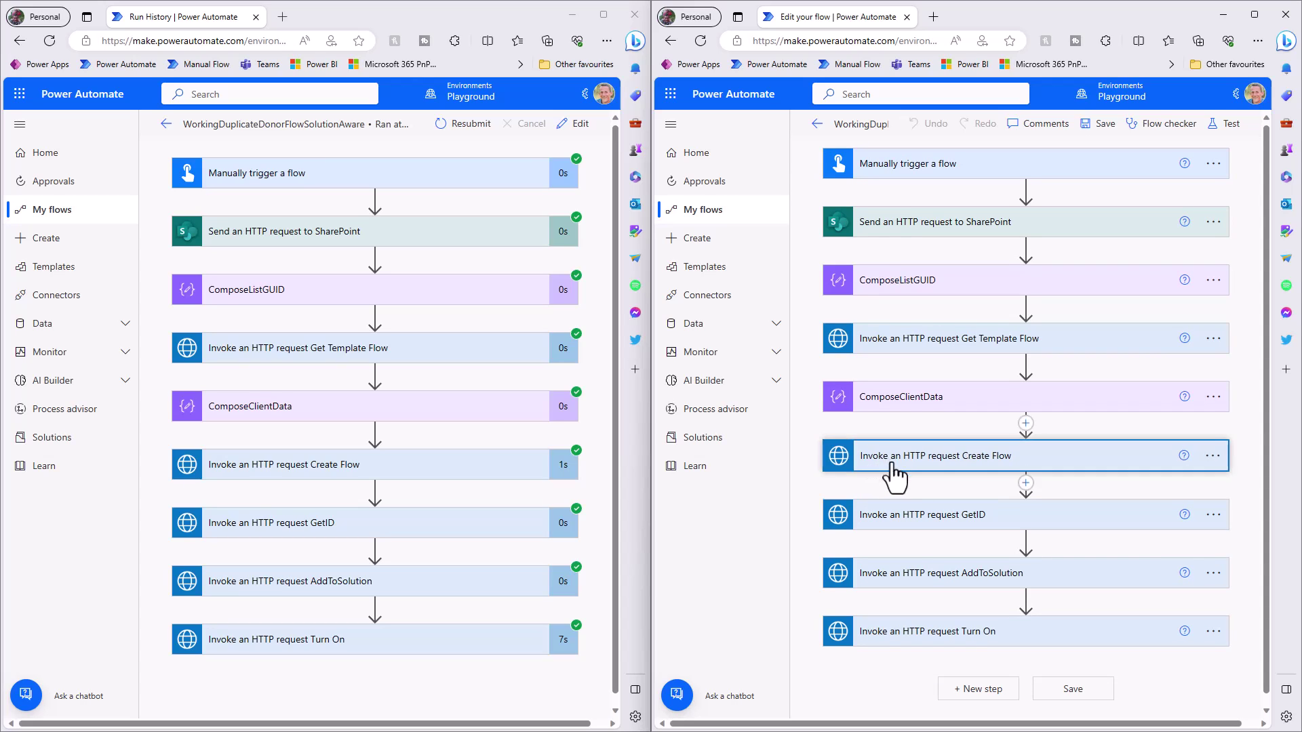
{"action": "scroll", "coordinate": [925, 487], "scroll_direction": "down", "scroll_amount": 2}
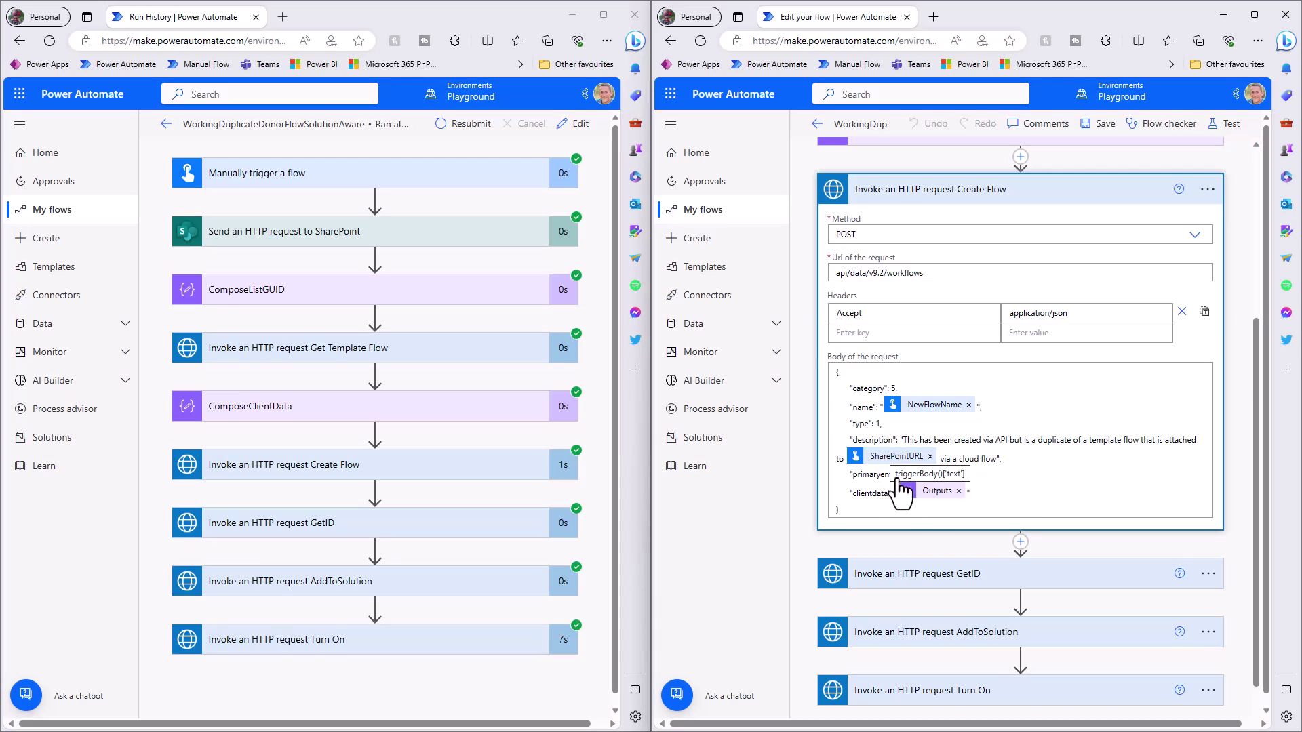
Review GetID's NewFlowName filter, then expand AddToSolution's request adding the flow to SharePointChildParentDemo.
{"action": "left_click", "coordinate": [936, 574]}
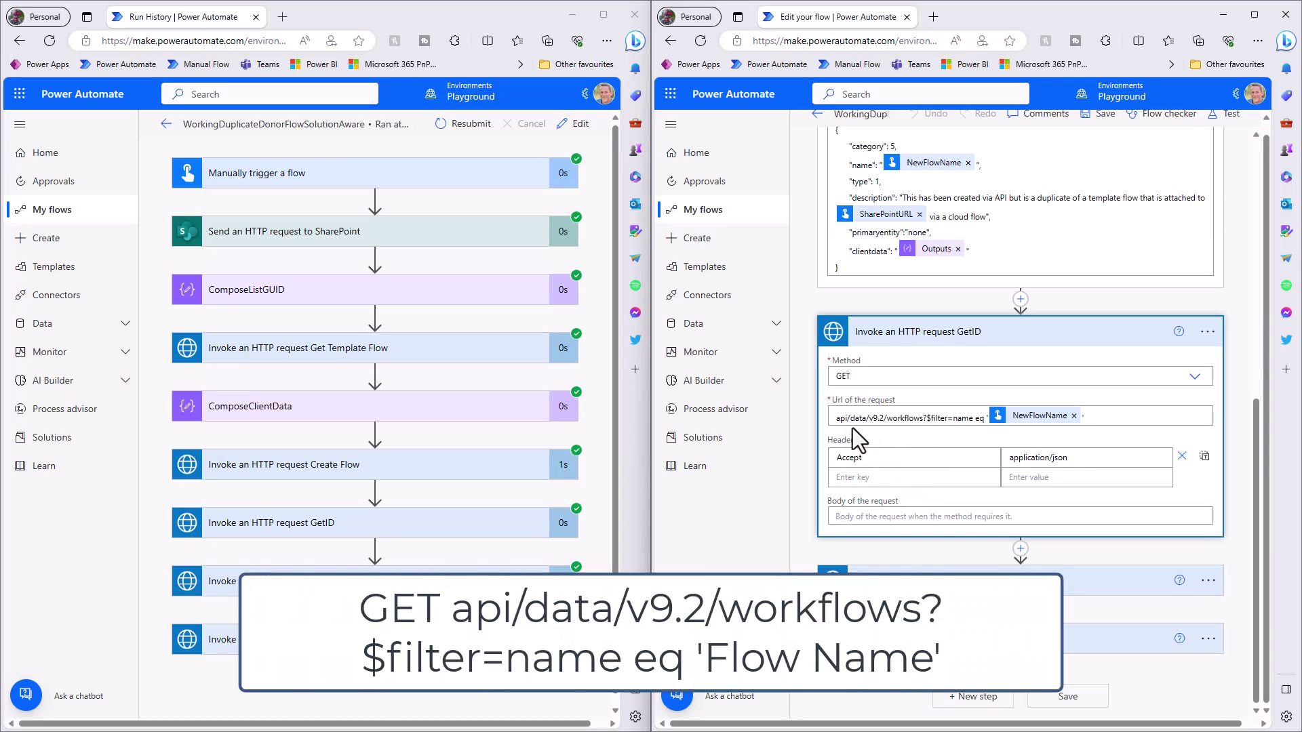
{"action": "mouse_move", "coordinate": [1038, 429]}
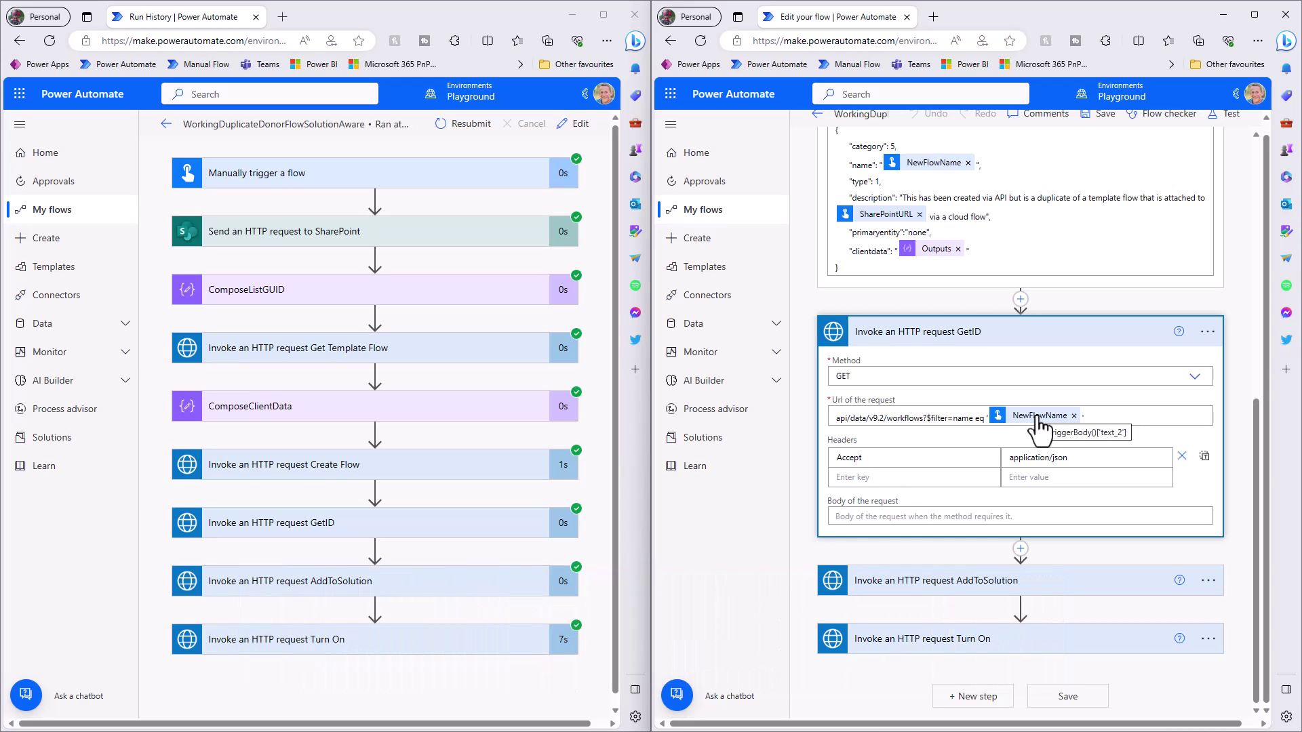
{"action": "left_click", "coordinate": [931, 588]}
{"action": "scroll", "coordinate": [913, 534], "scroll_direction": "down", "scroll_amount": 5}
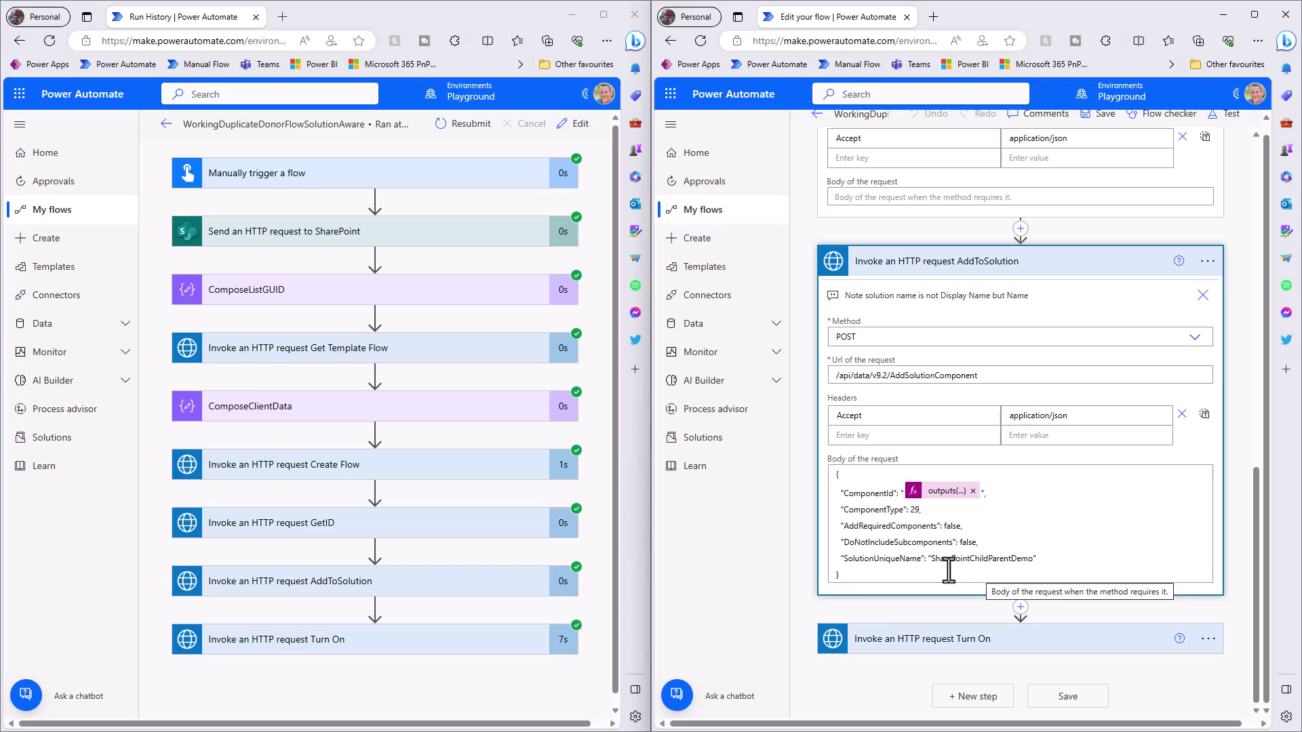
Scroll the designer down to the Turn On request that PATCHes statecode to 1.
{"action": "scroll", "coordinate": [945, 573], "scroll_direction": "down", "scroll_amount": 3}
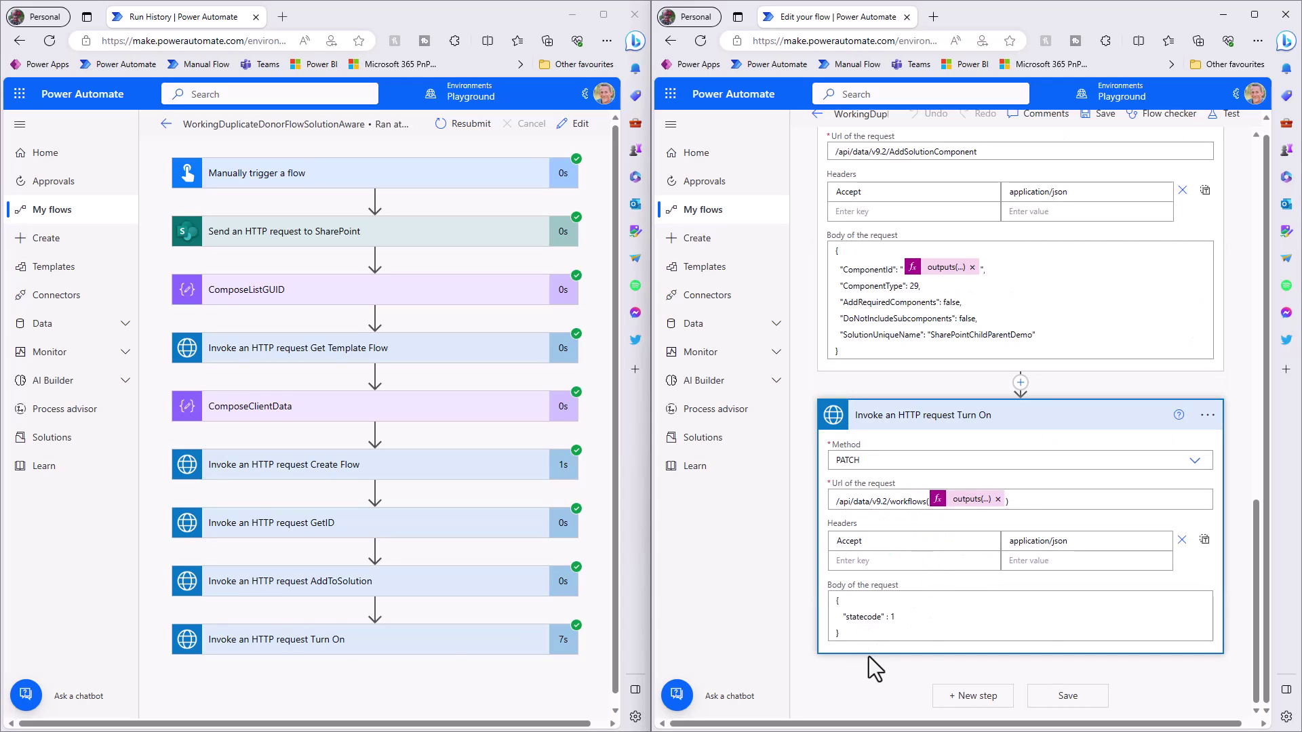